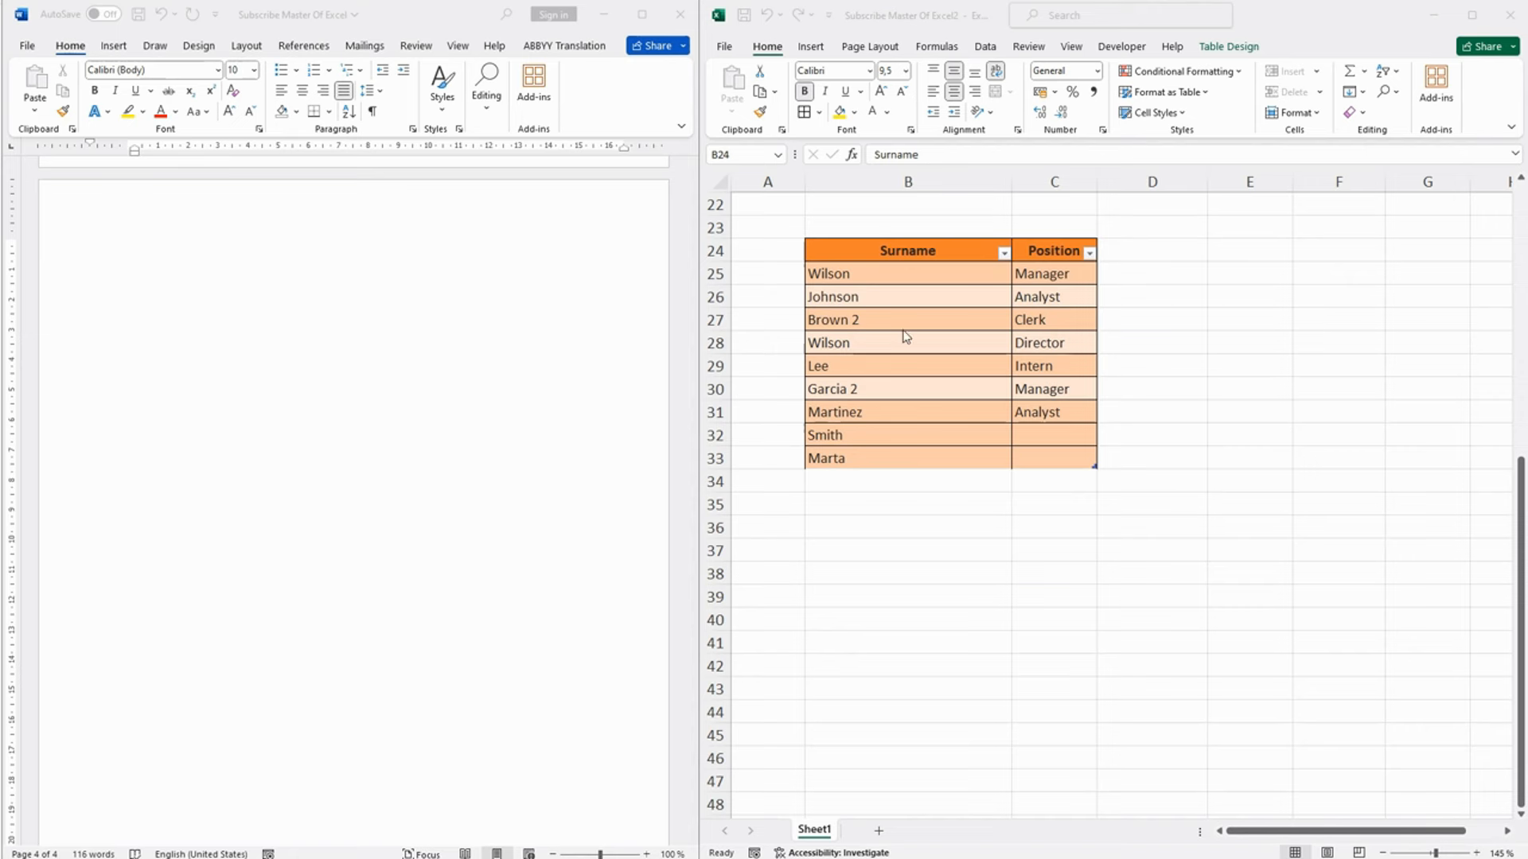
Step: Delete worksheet rows 32 and 33, the last two rows of the Surname and Position table
left_click_drag(710, 436, 705, 460)
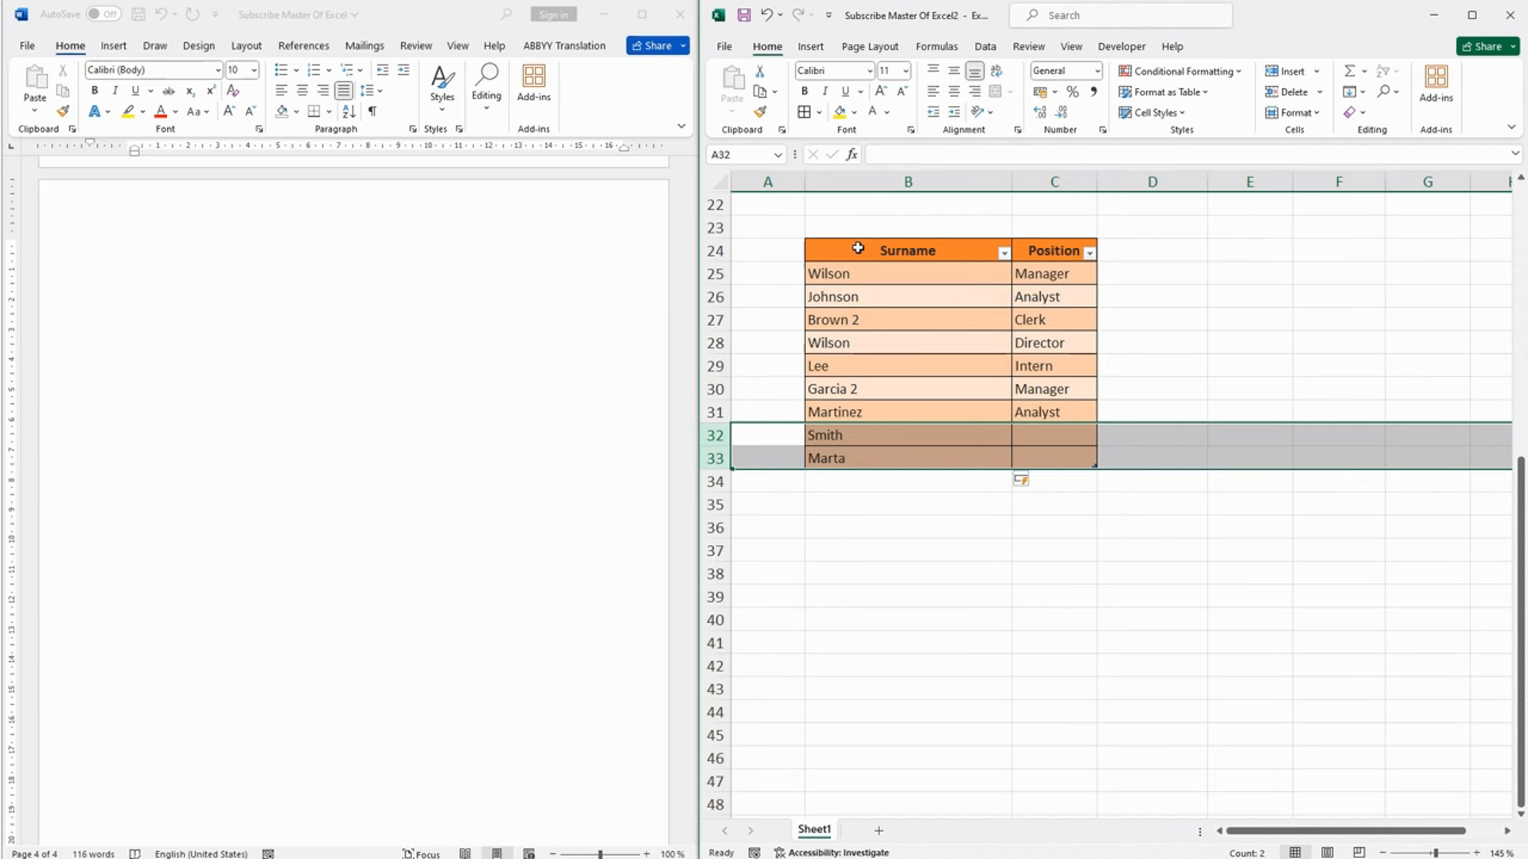
left_click(833, 250)
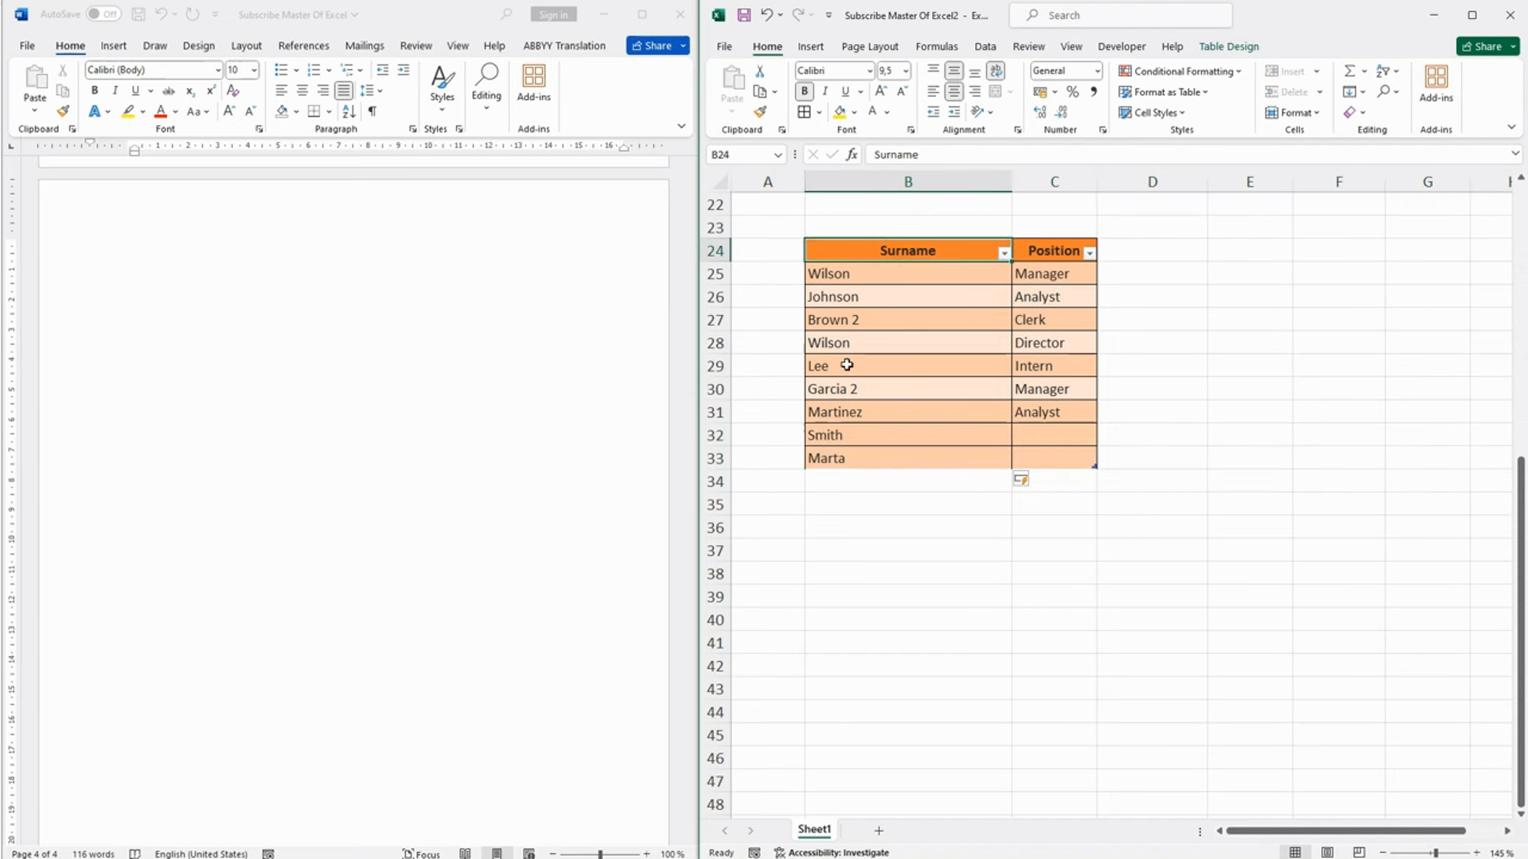
left_click_drag(715, 435, 715, 456)
left_click(1286, 92)
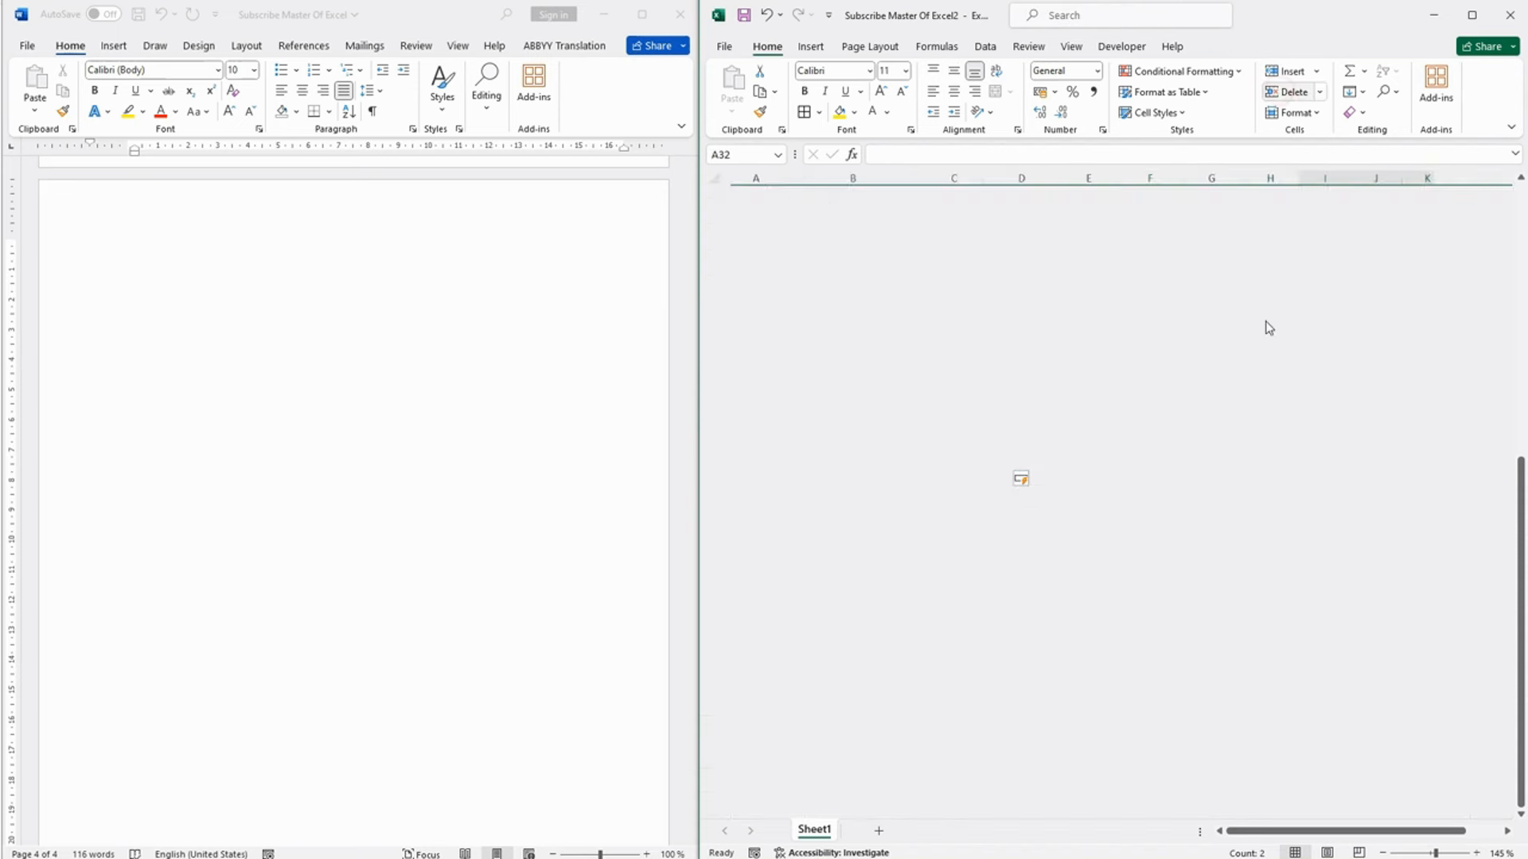
left_click(1229, 300)
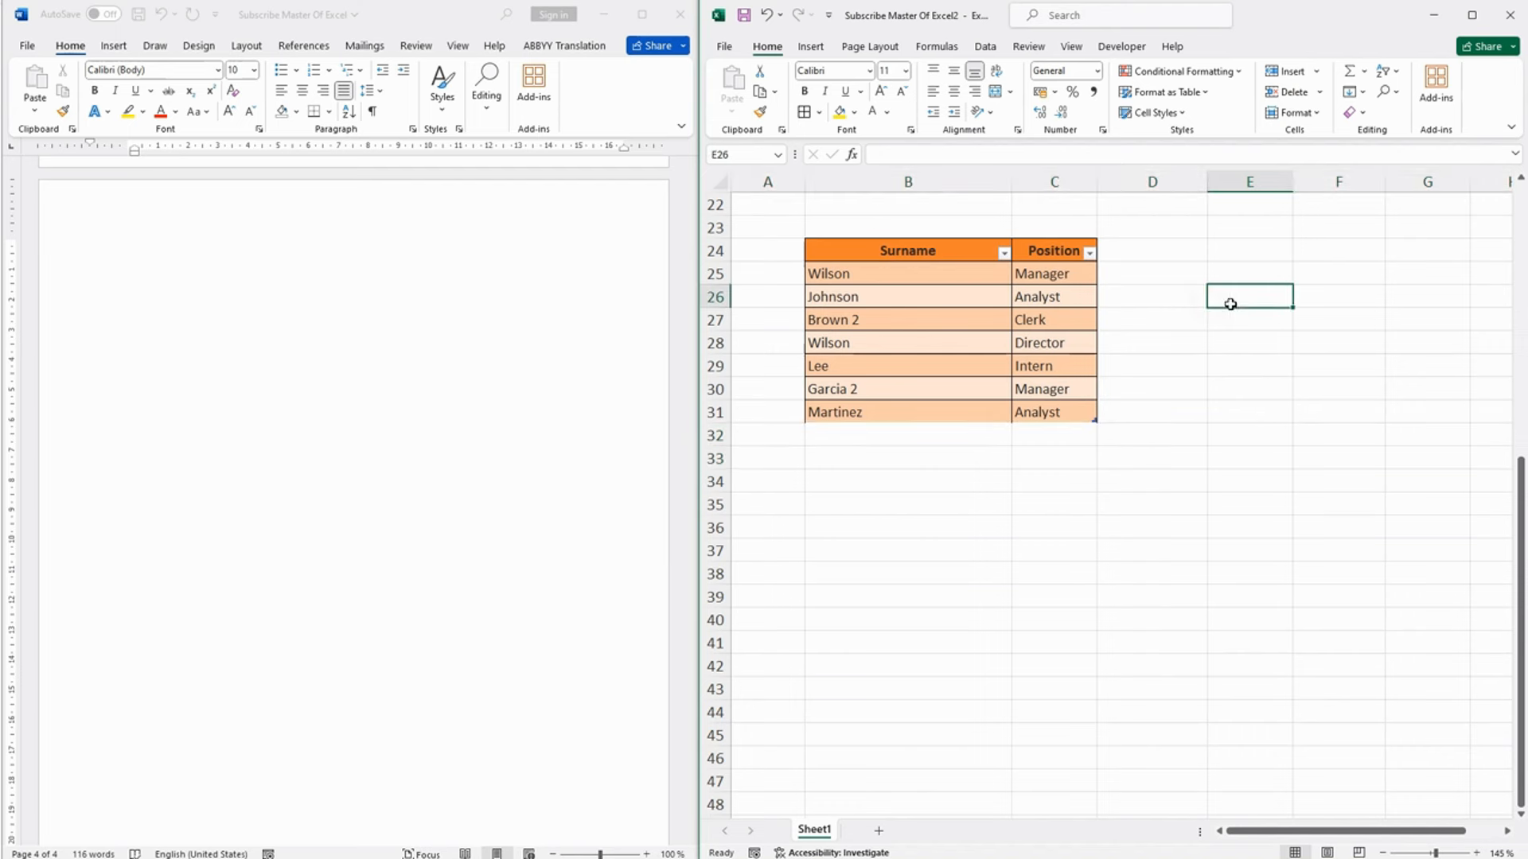
left_click(1146, 478)
Step: Copy the table range B24:C31 and paste it into the Word document as a linked Microsoft Excel Worksheet Object
left_click_drag(899, 250, 1053, 413)
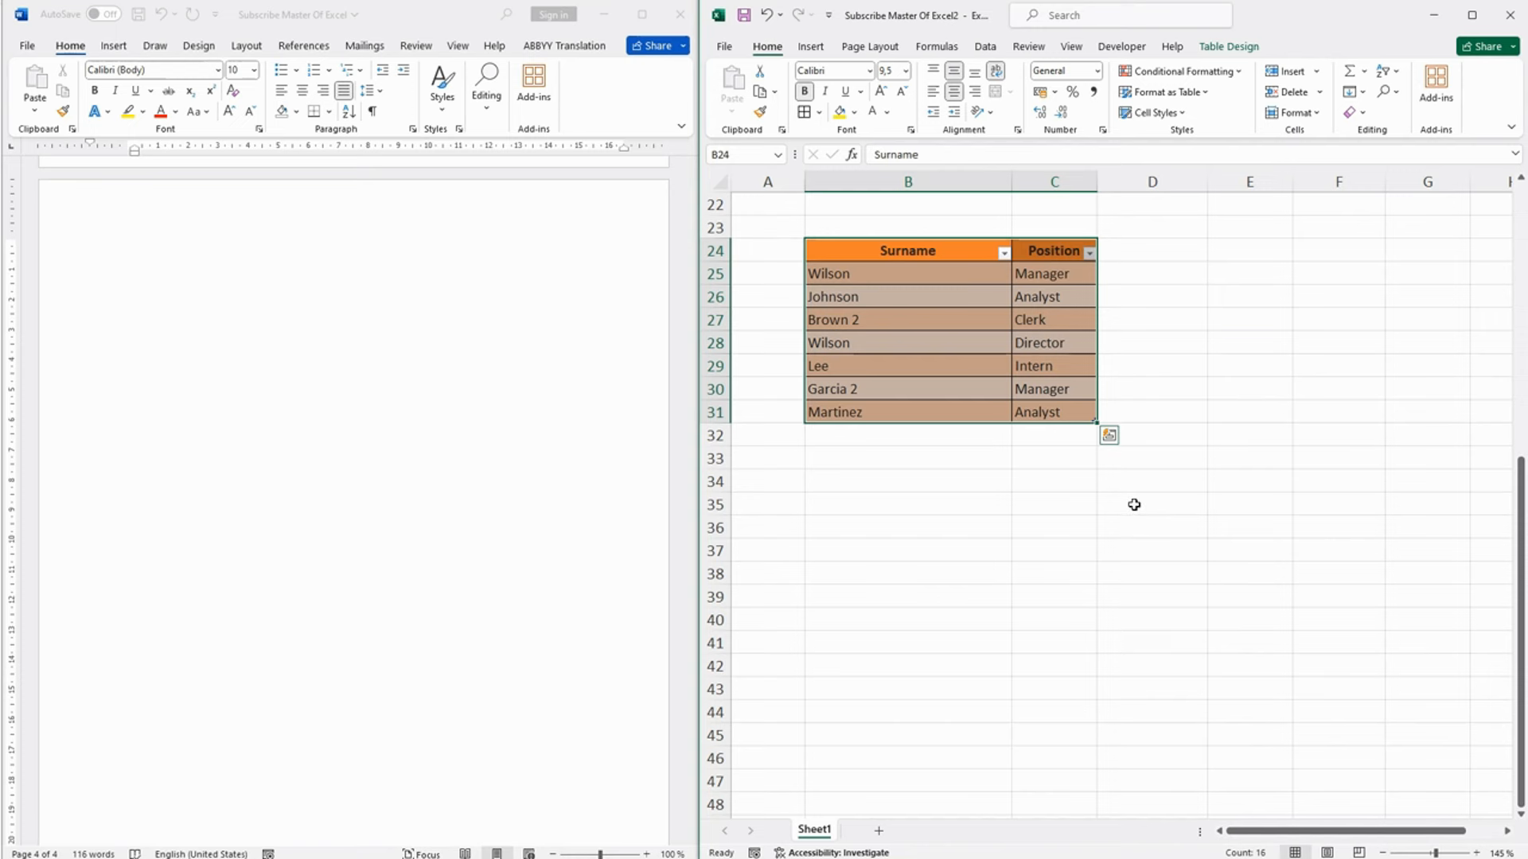
key("ctrl+c")
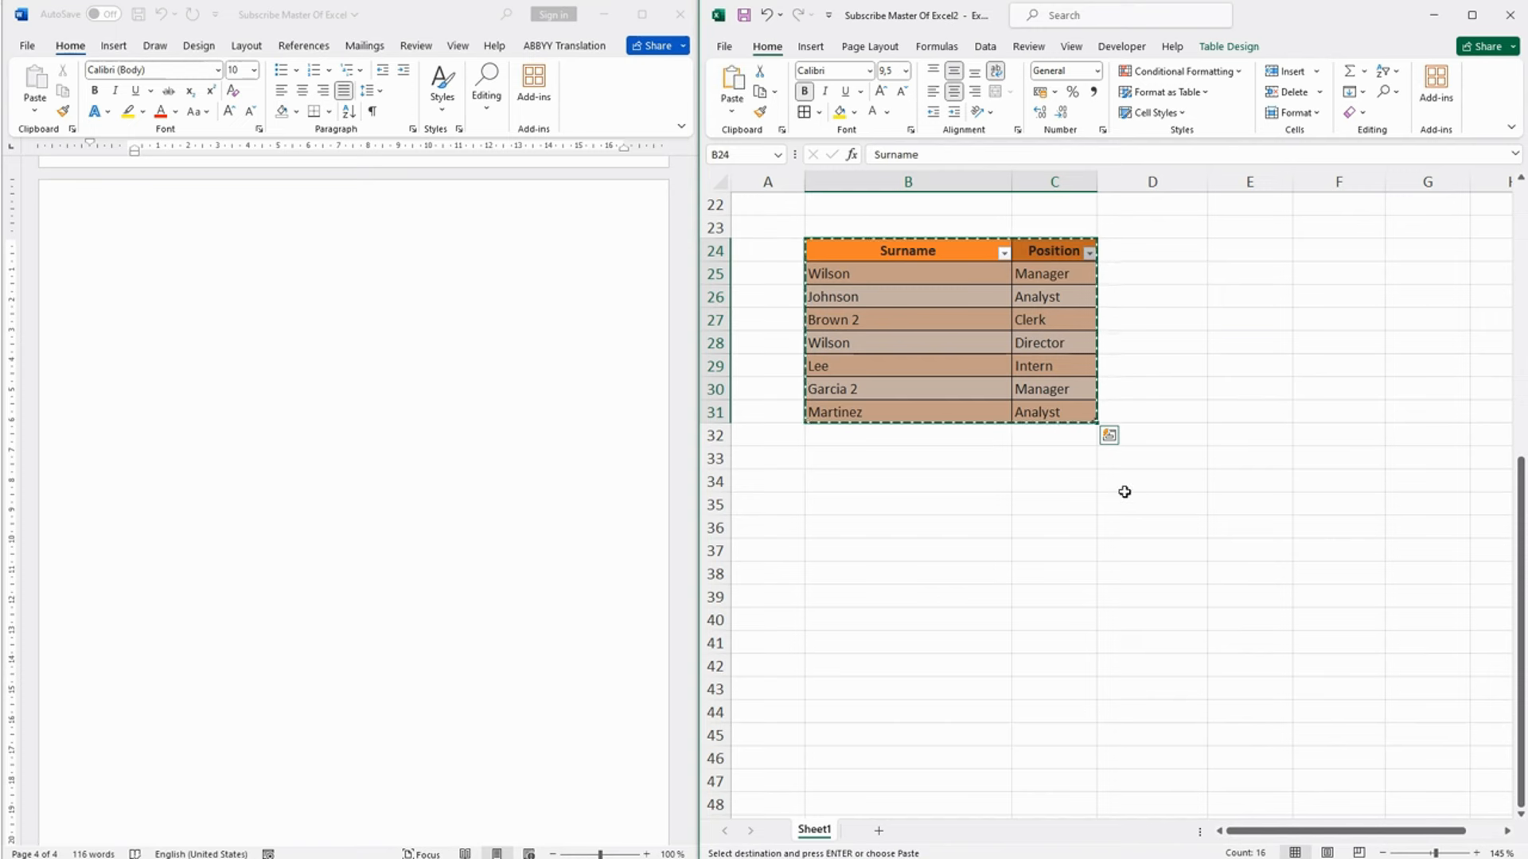
left_click(137, 267)
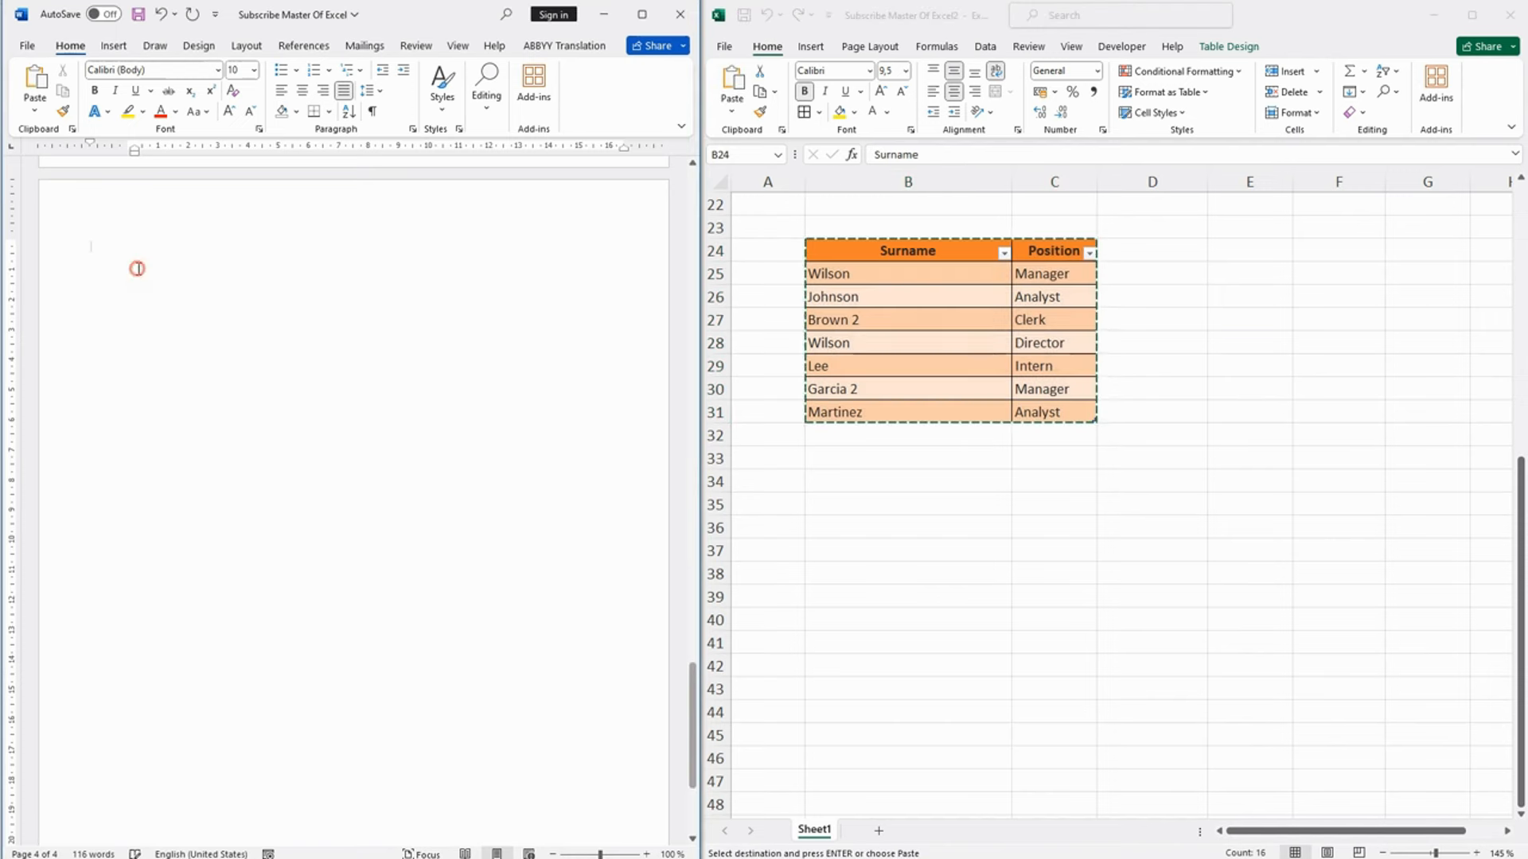
left_click(35, 111)
left_click(58, 177)
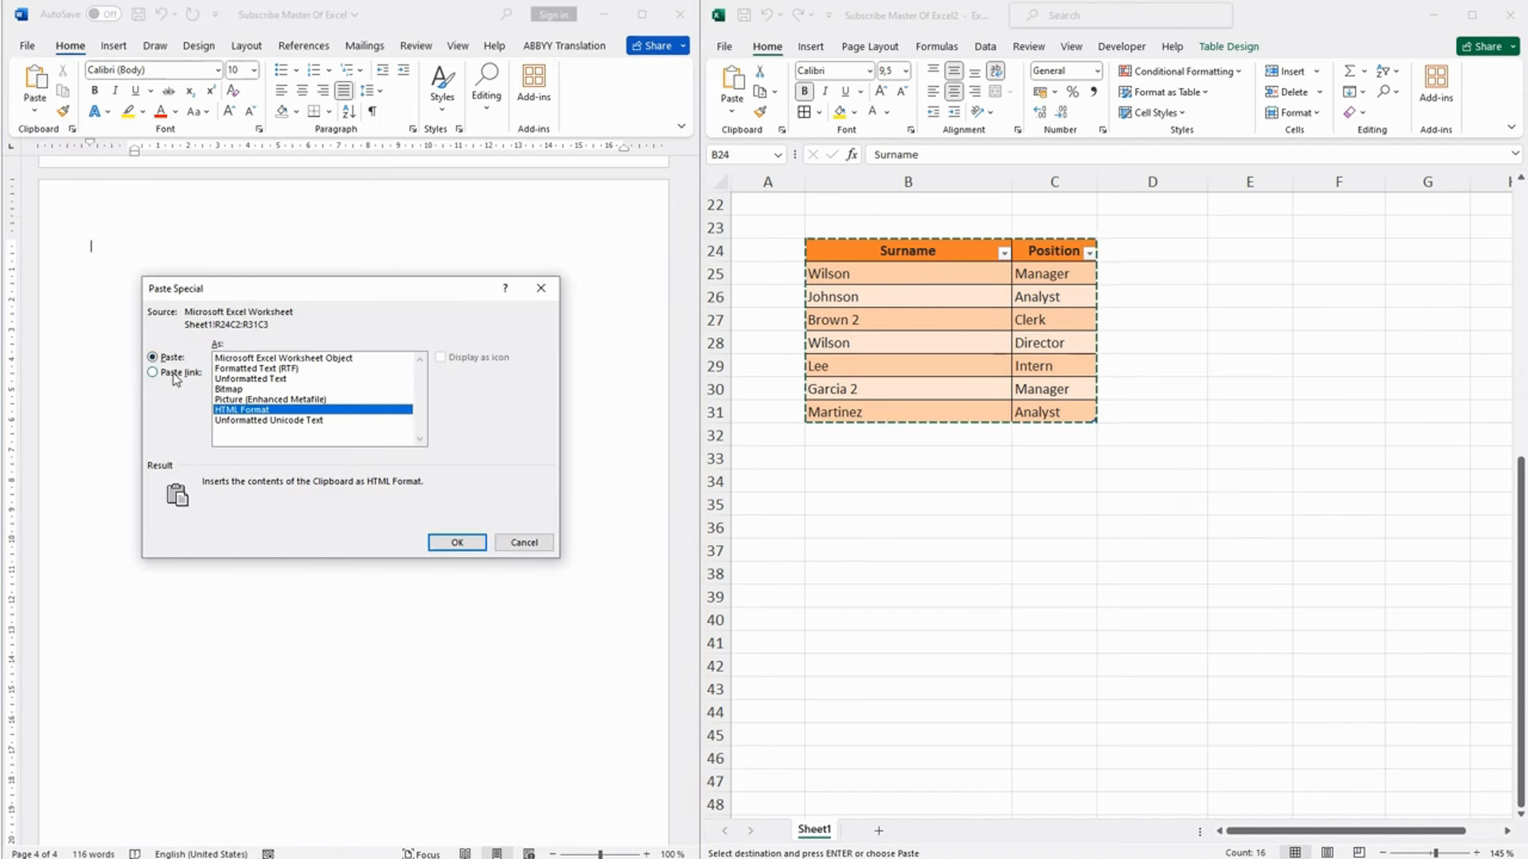
left_click(177, 374)
left_click(237, 360)
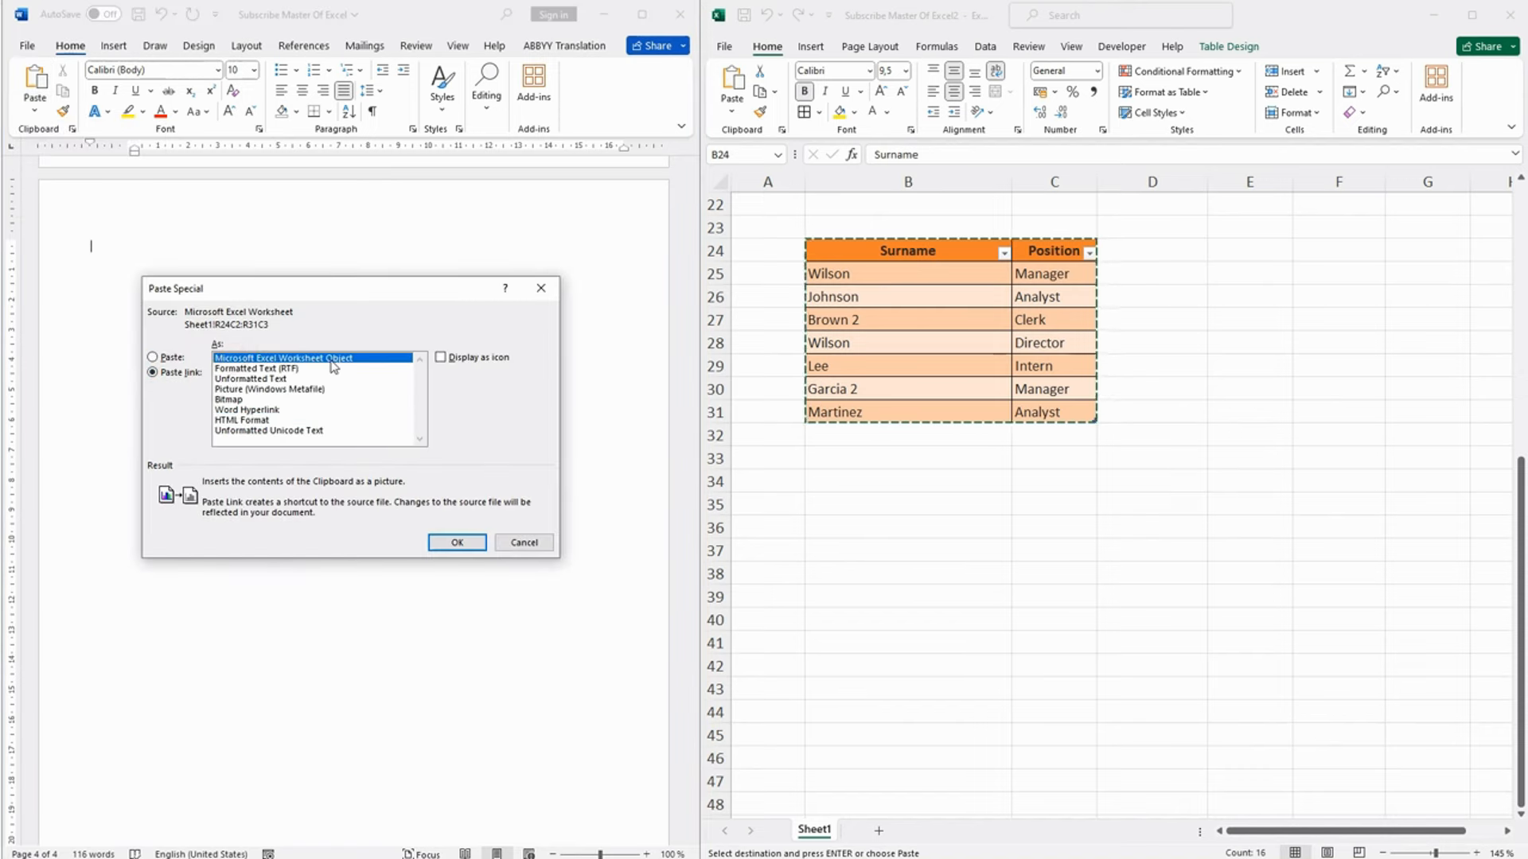
left_click(460, 545)
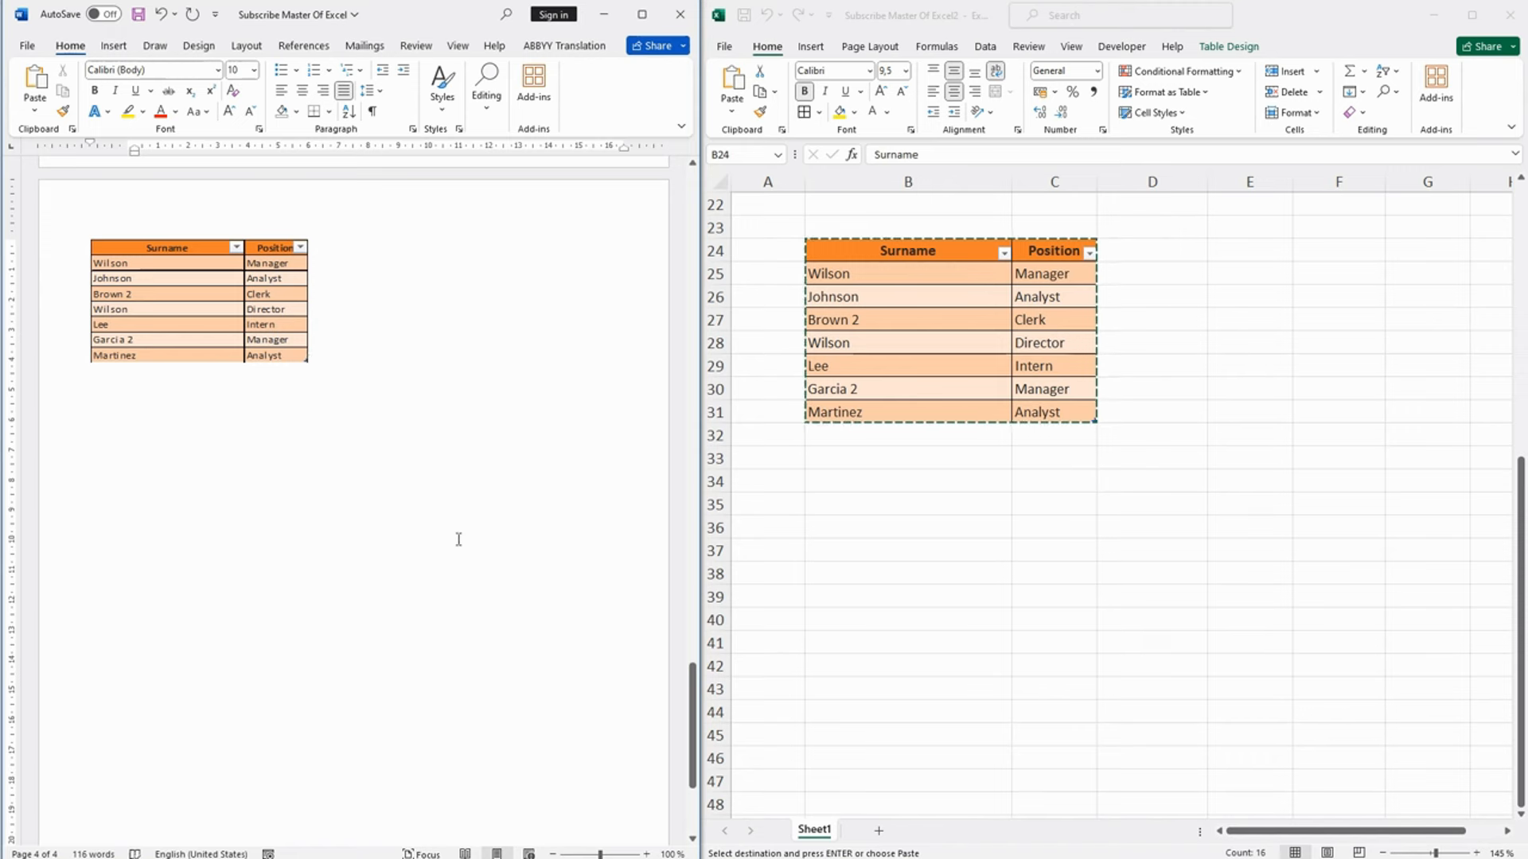
Step: Switch to Excel and extend the table by entering two more surnames in cells B32 and B33
left_click(914, 434)
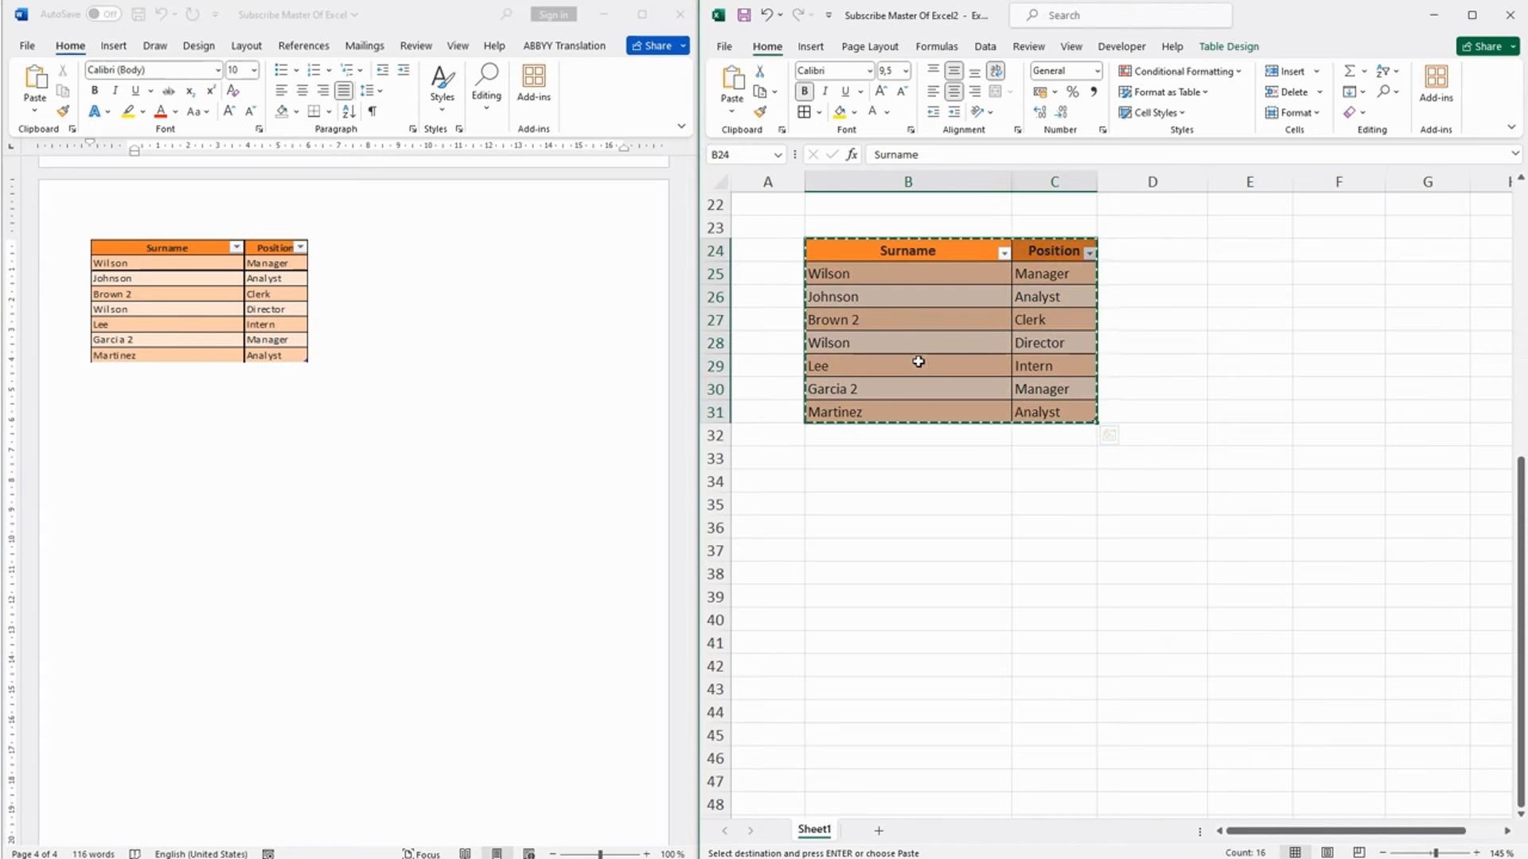
left_click(915, 437)
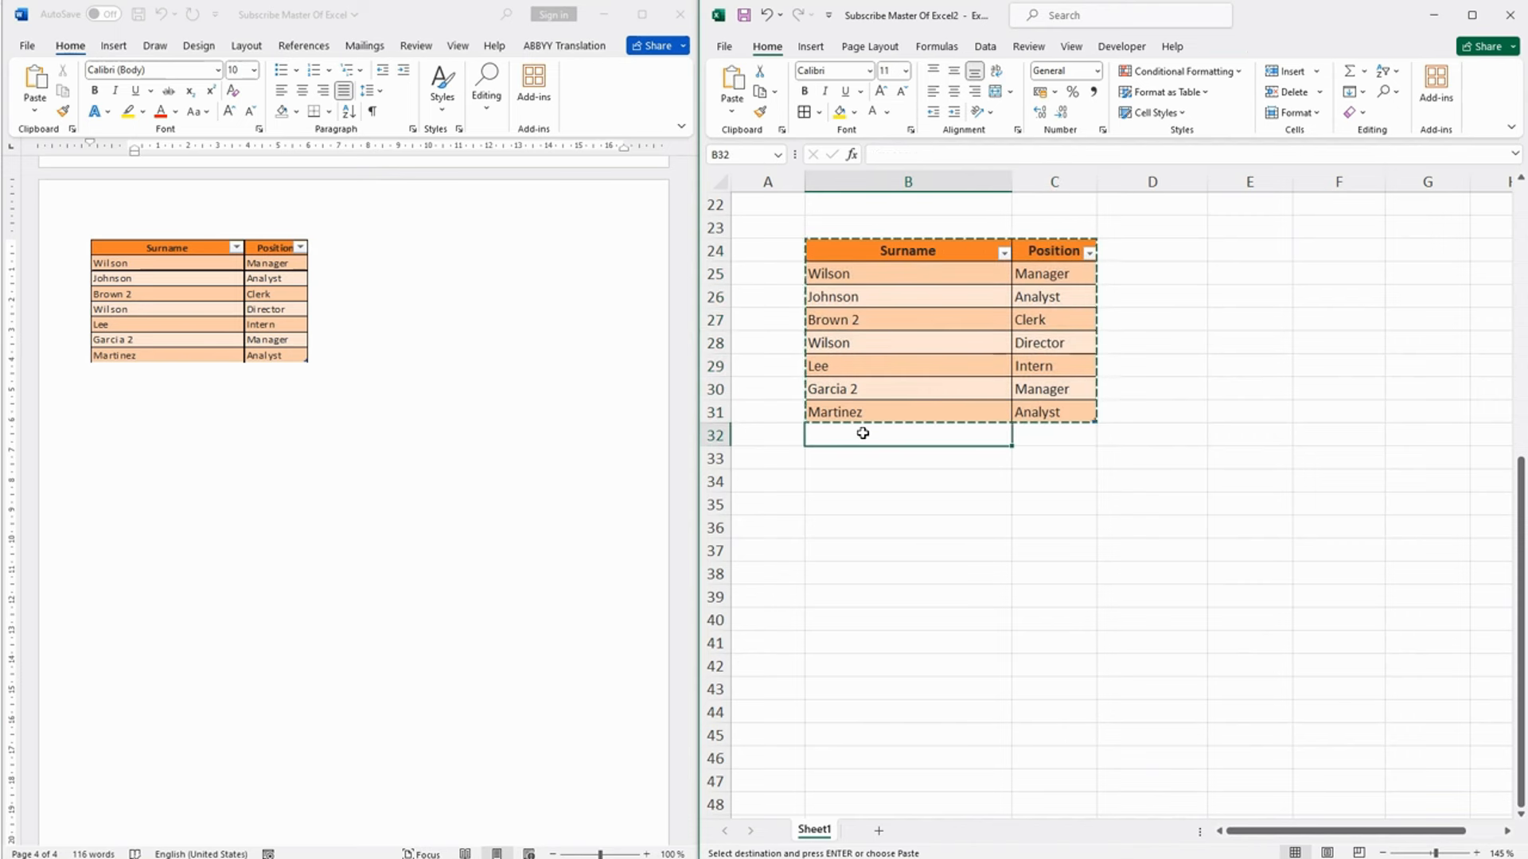
type("Smith")
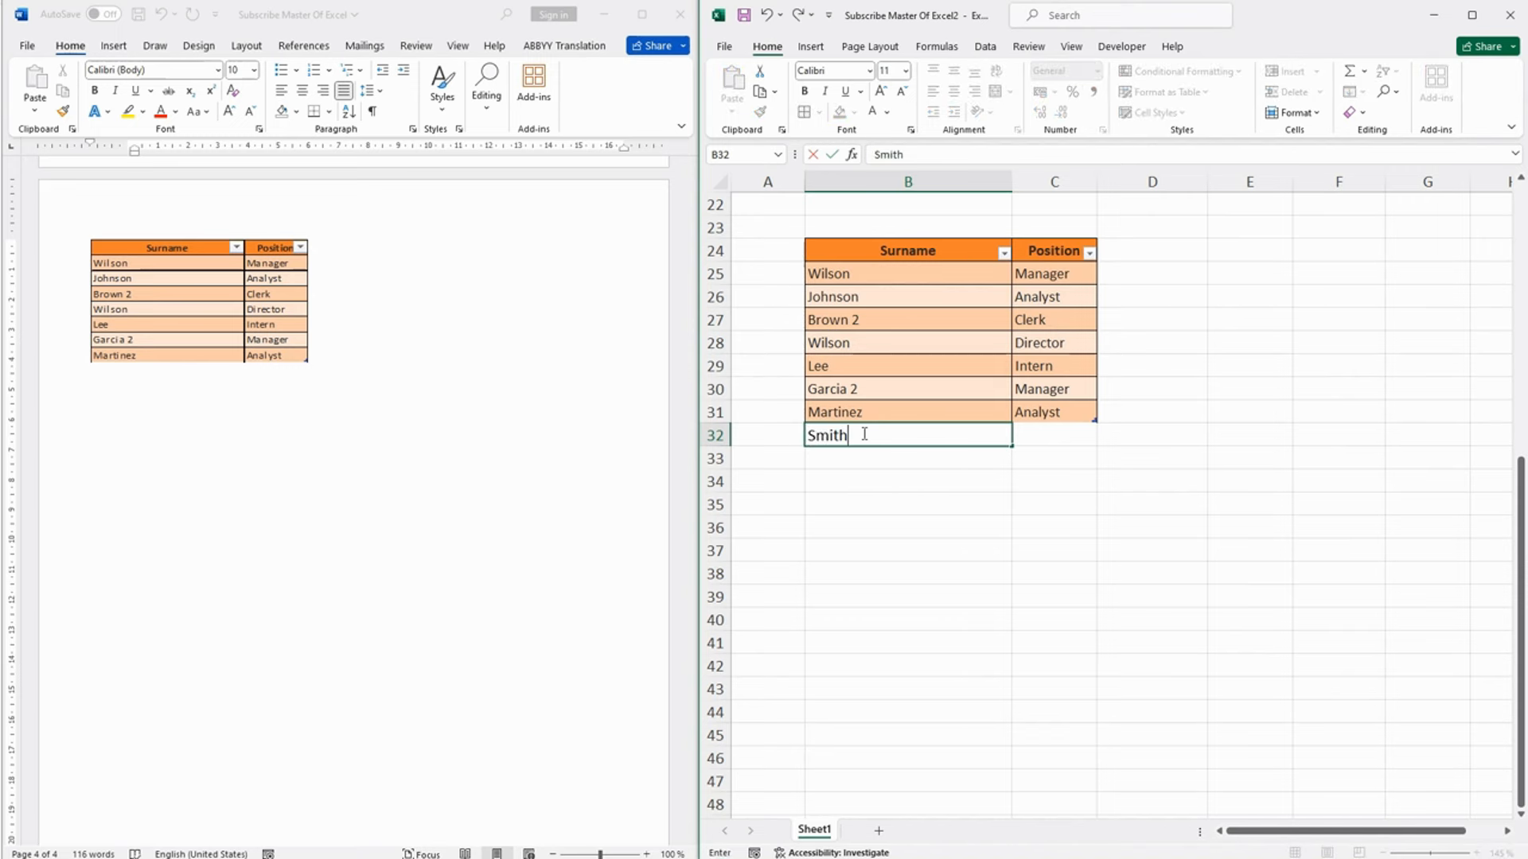
key("Return")
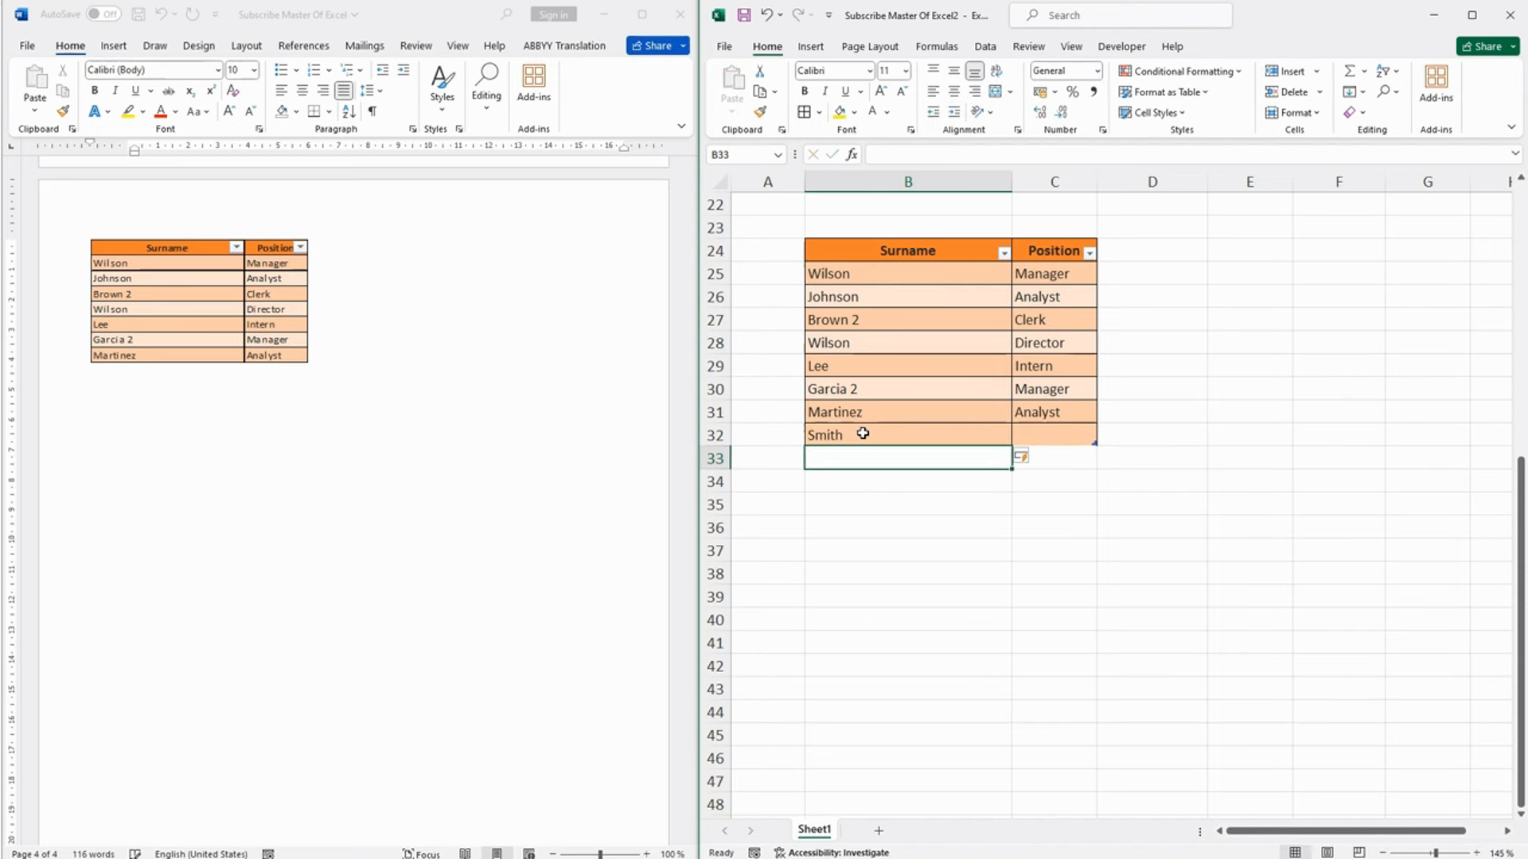
type("Marta")
key("Return")
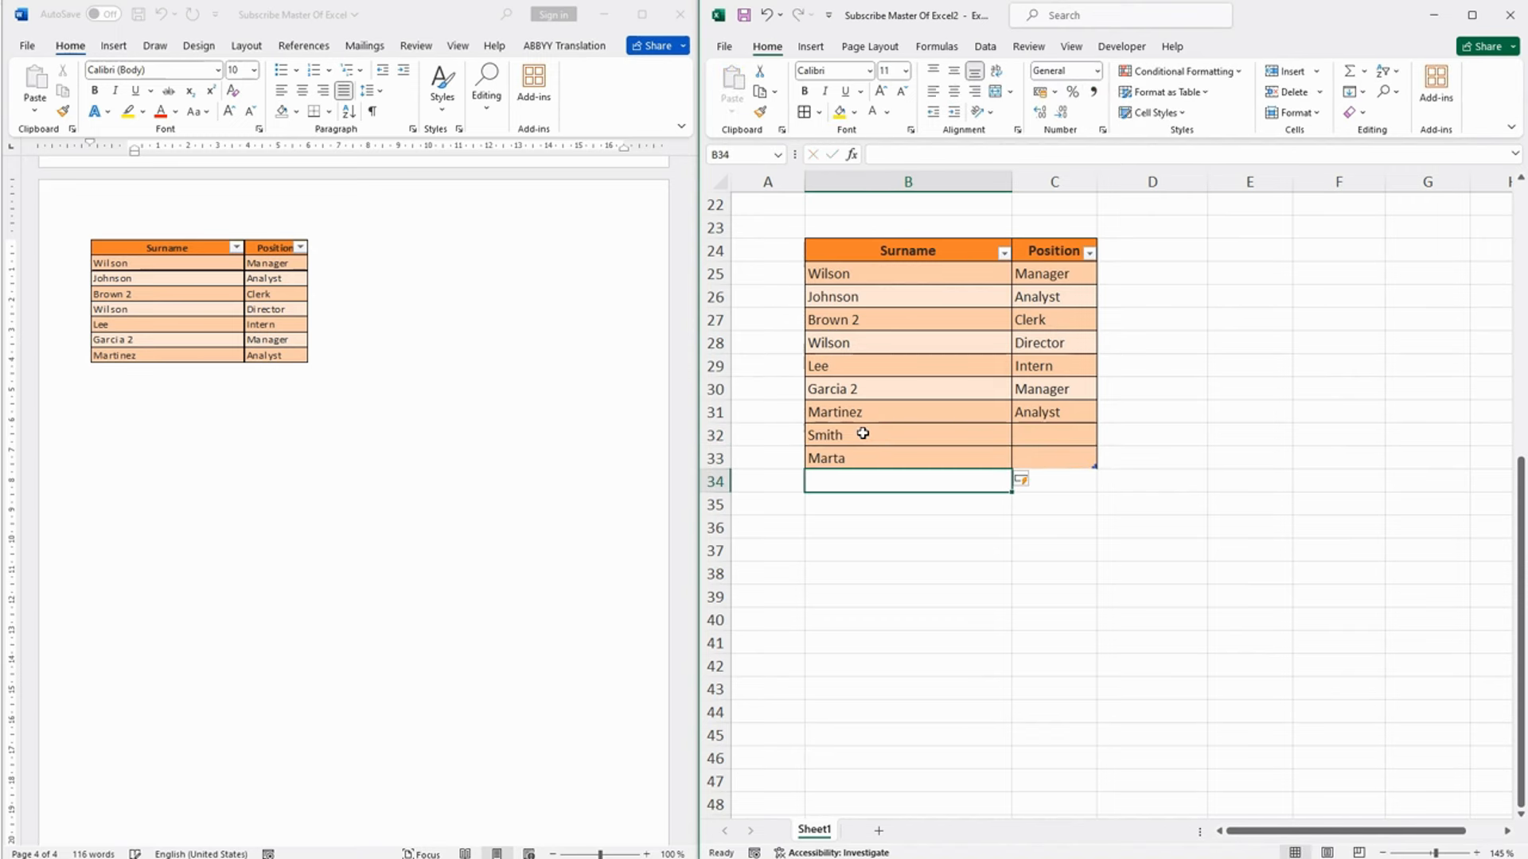
Step: Select the full table B24:C33 including its headers and view the list of defined names in the workbook
left_click(848, 250)
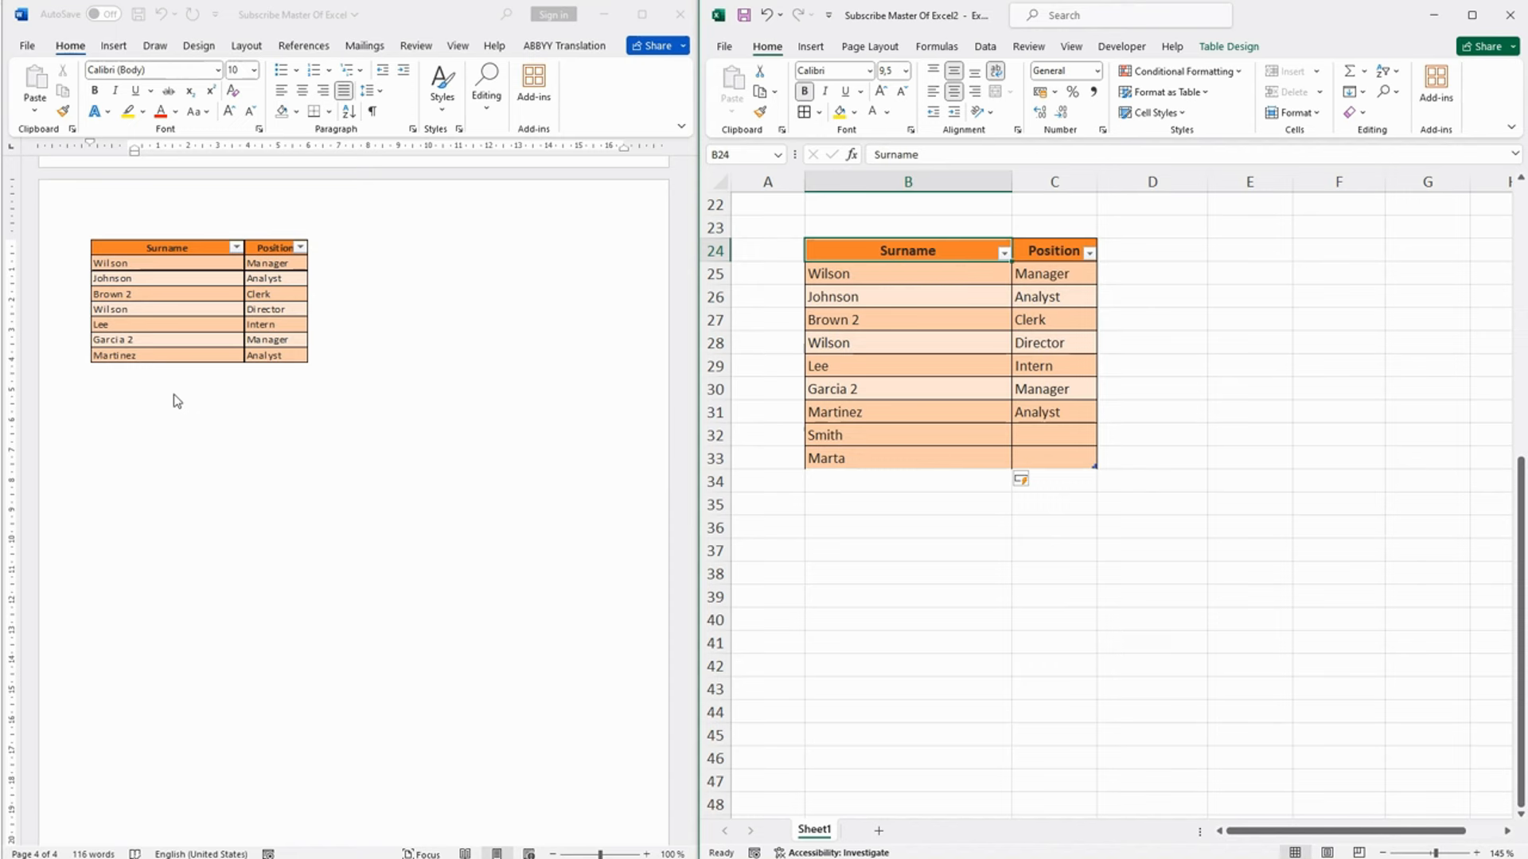
left_click(940, 301)
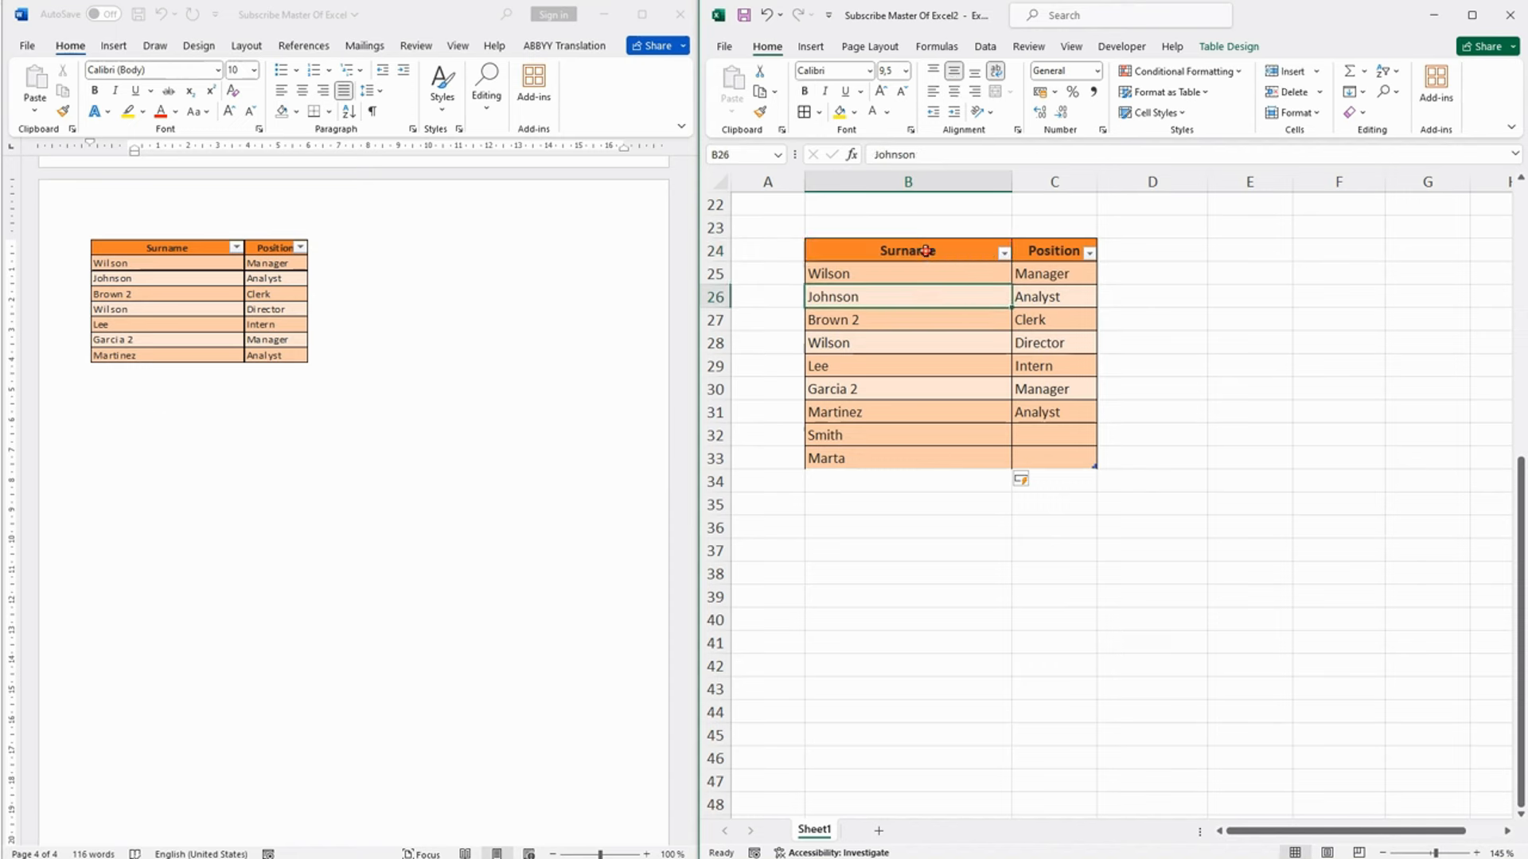
left_click_drag(925, 251, 1062, 454)
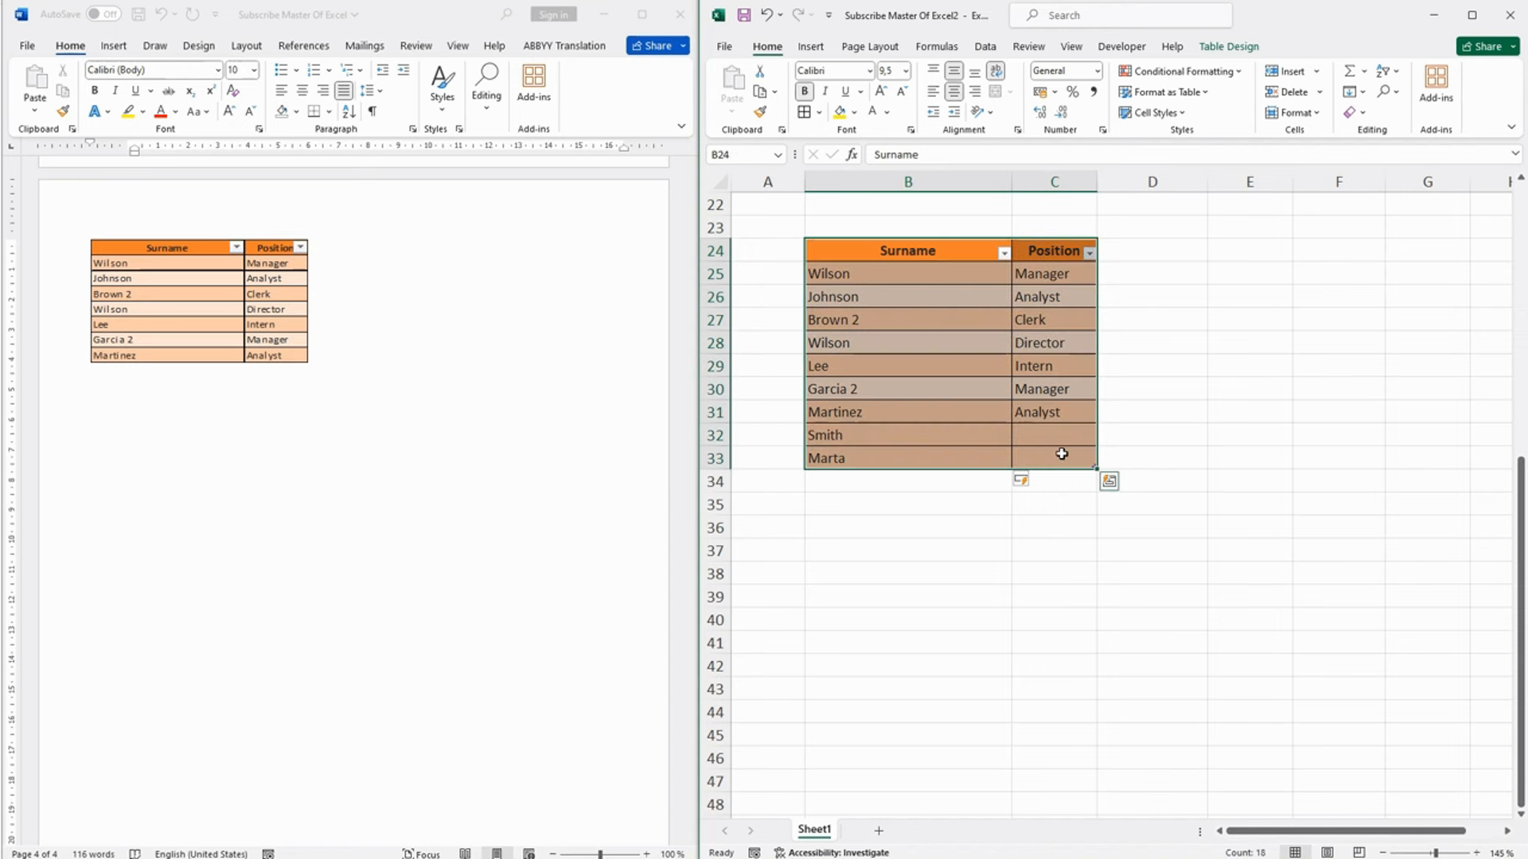
left_click(778, 154)
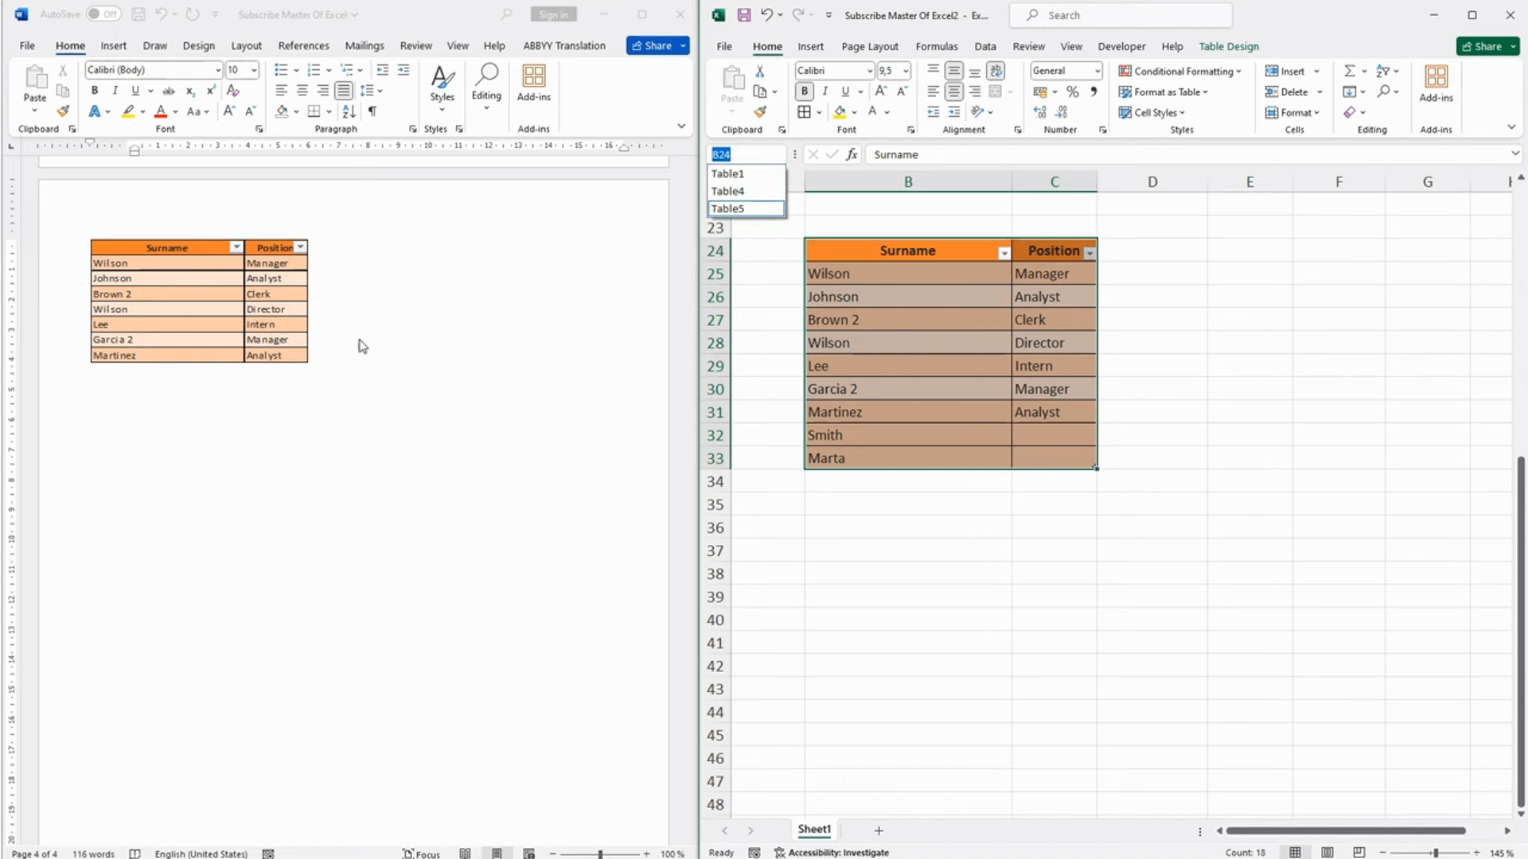
left_click(210, 391)
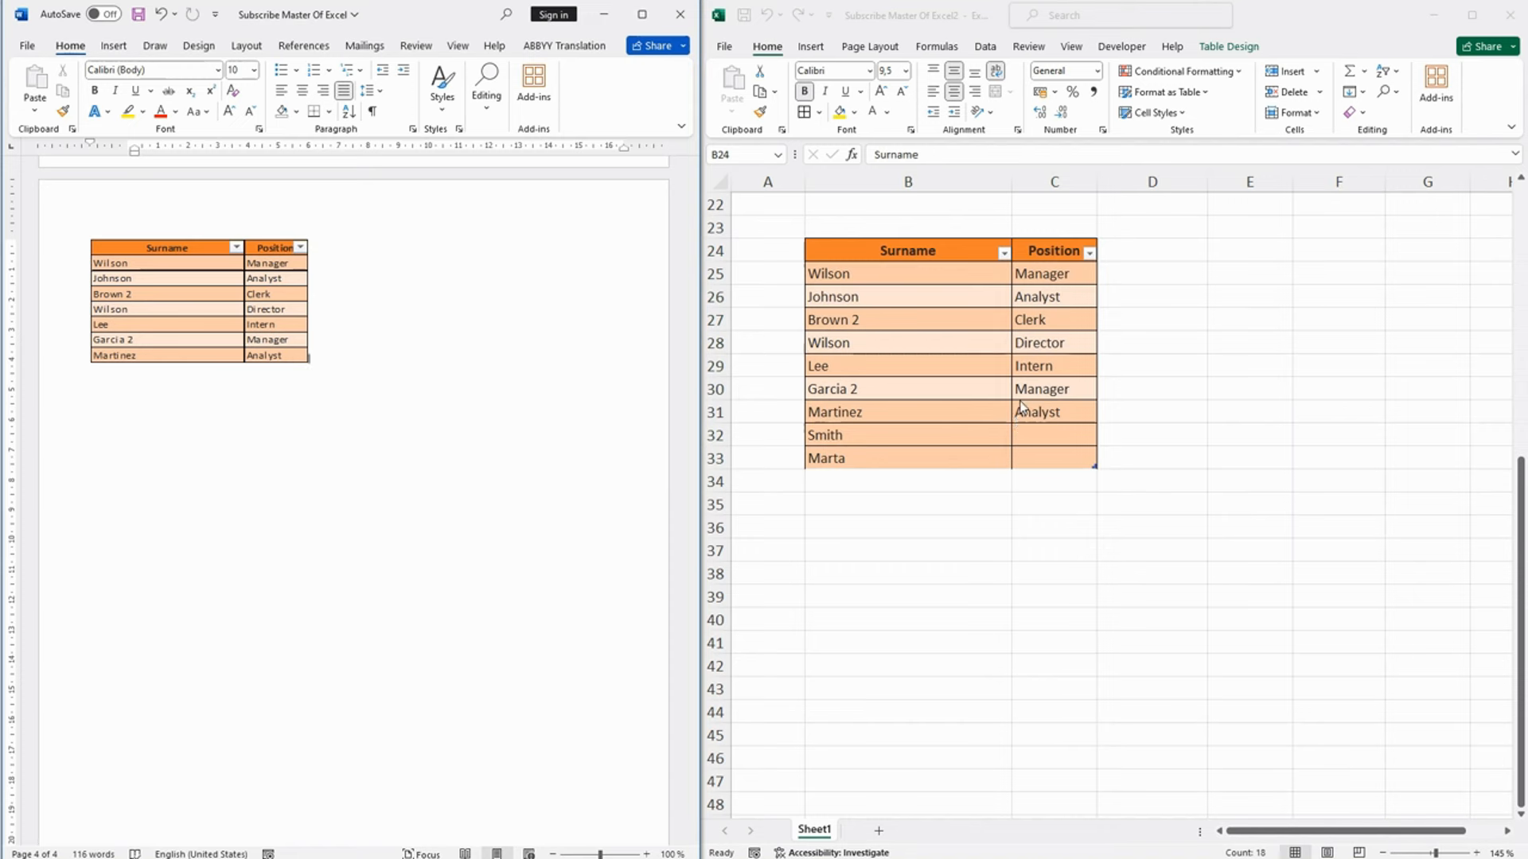
key("alt+Tab")
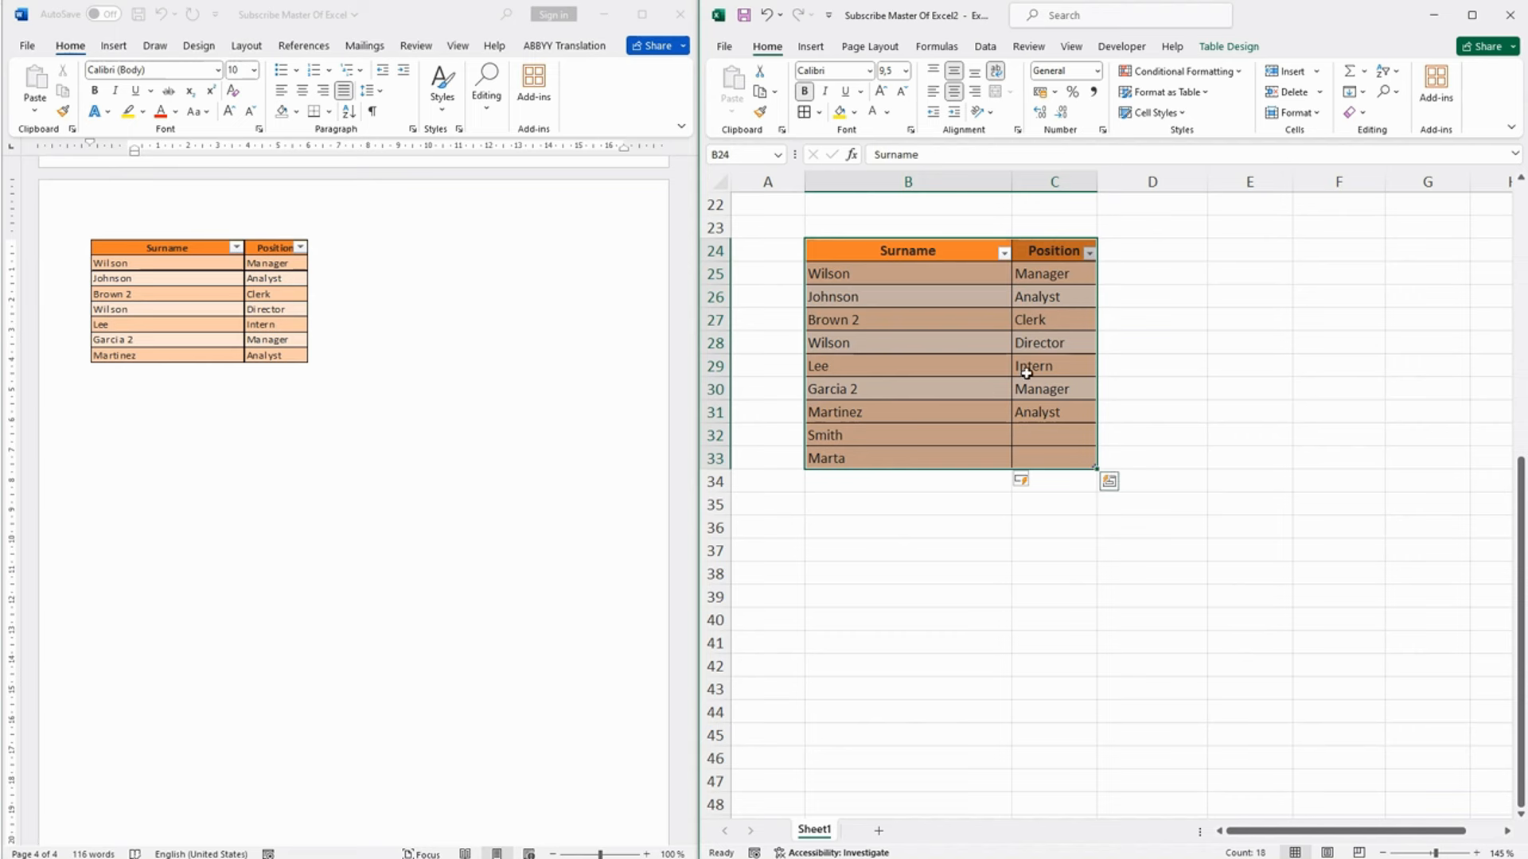
Step: Select the table's data rows without the header and check which name the range carries
left_click(942, 315)
key("ctrl+a")
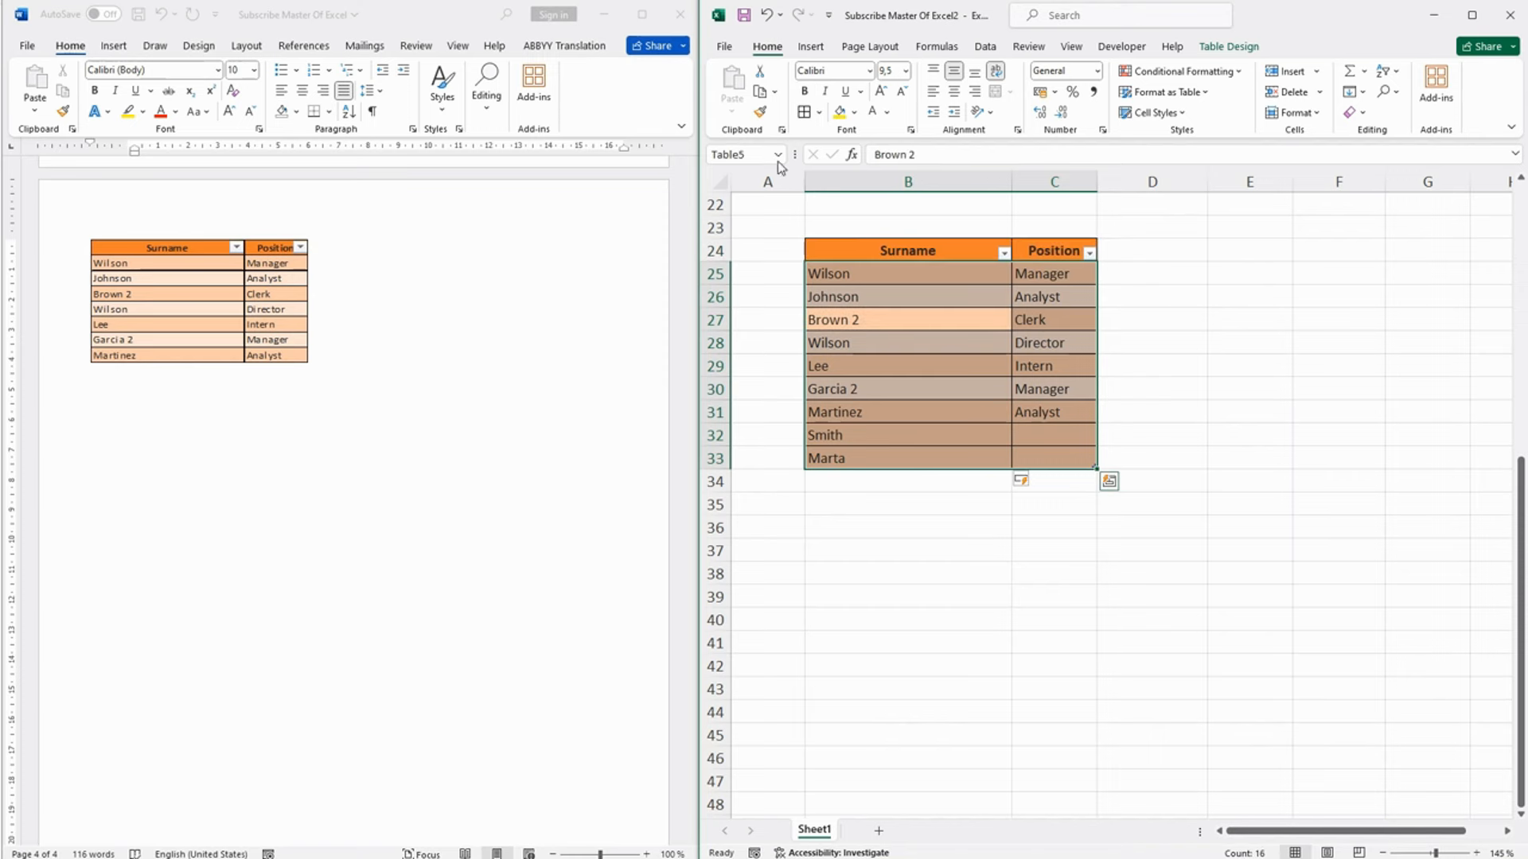
left_click(750, 155)
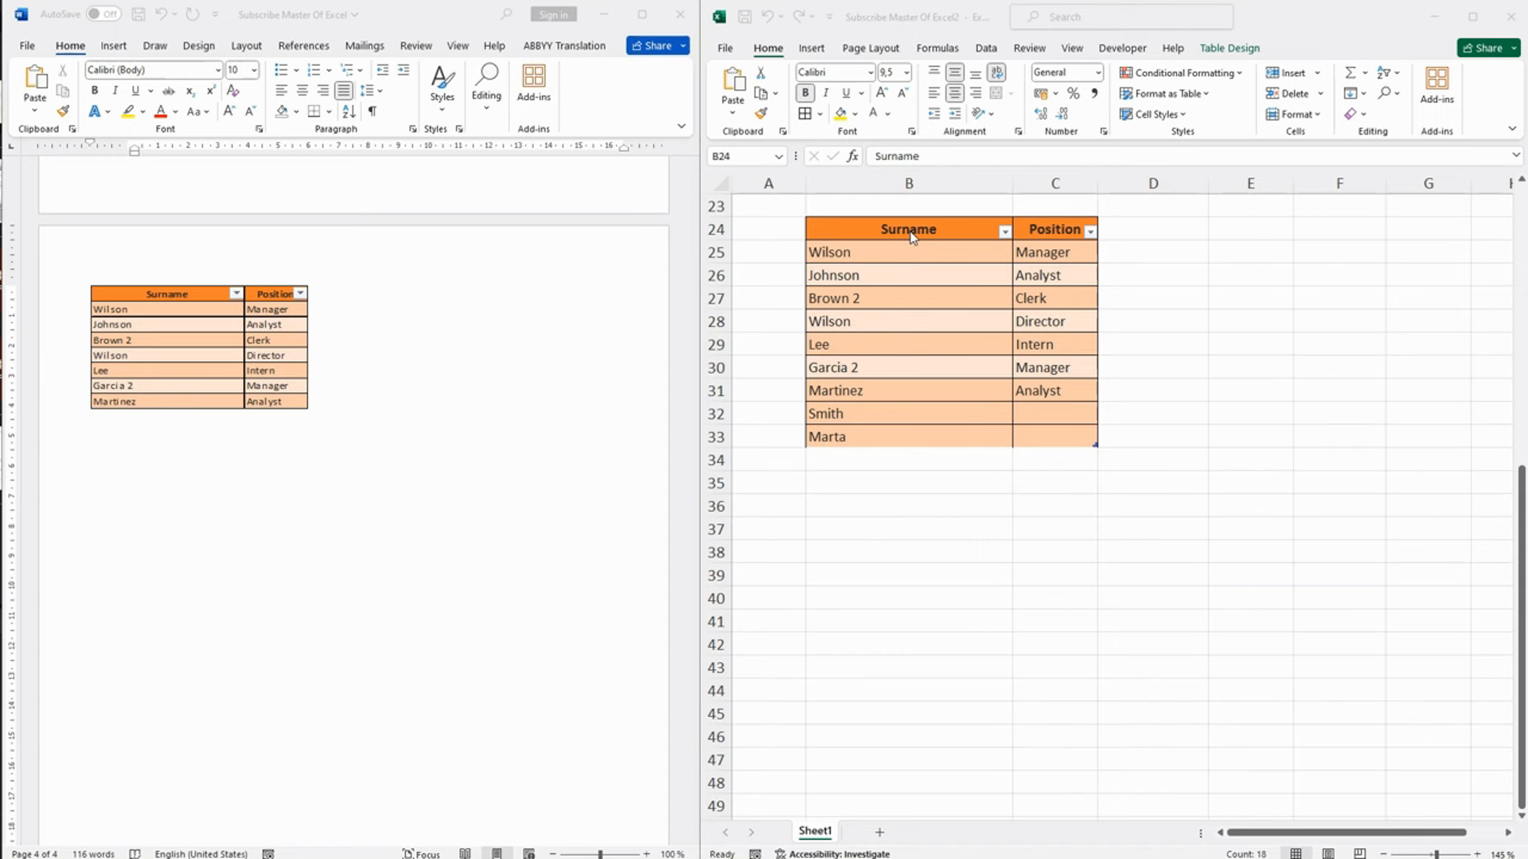
Step: Try to assign the name My_da to the table range B24:C33, header included
left_click(910, 232)
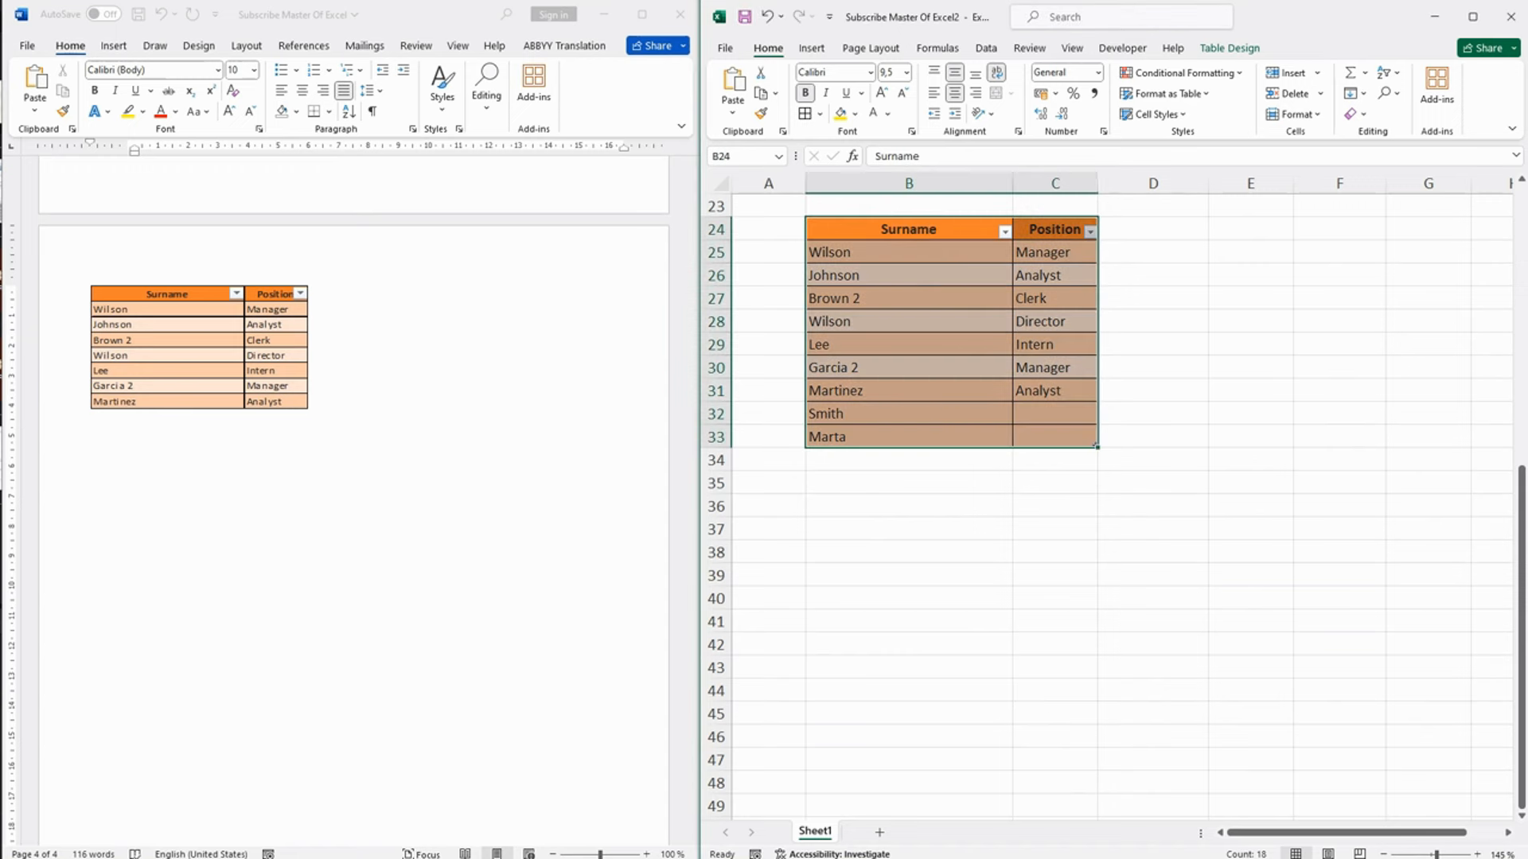
left_click(726, 156)
type("My_da")
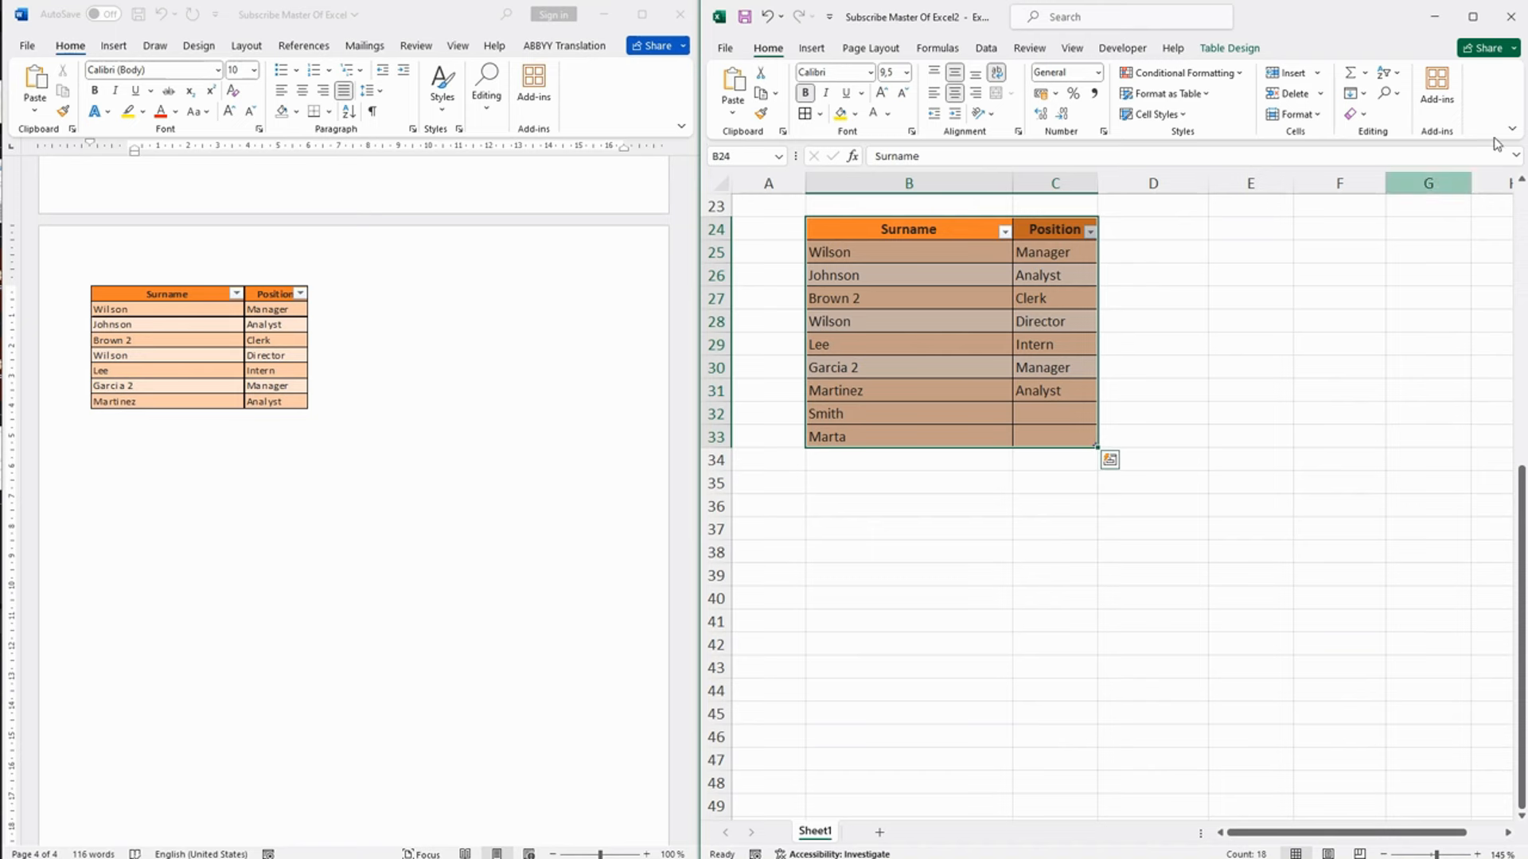
Step: Copy the table's data rows B25:C33 and add two blank lines below the linked table in the Word document
left_click(866, 273)
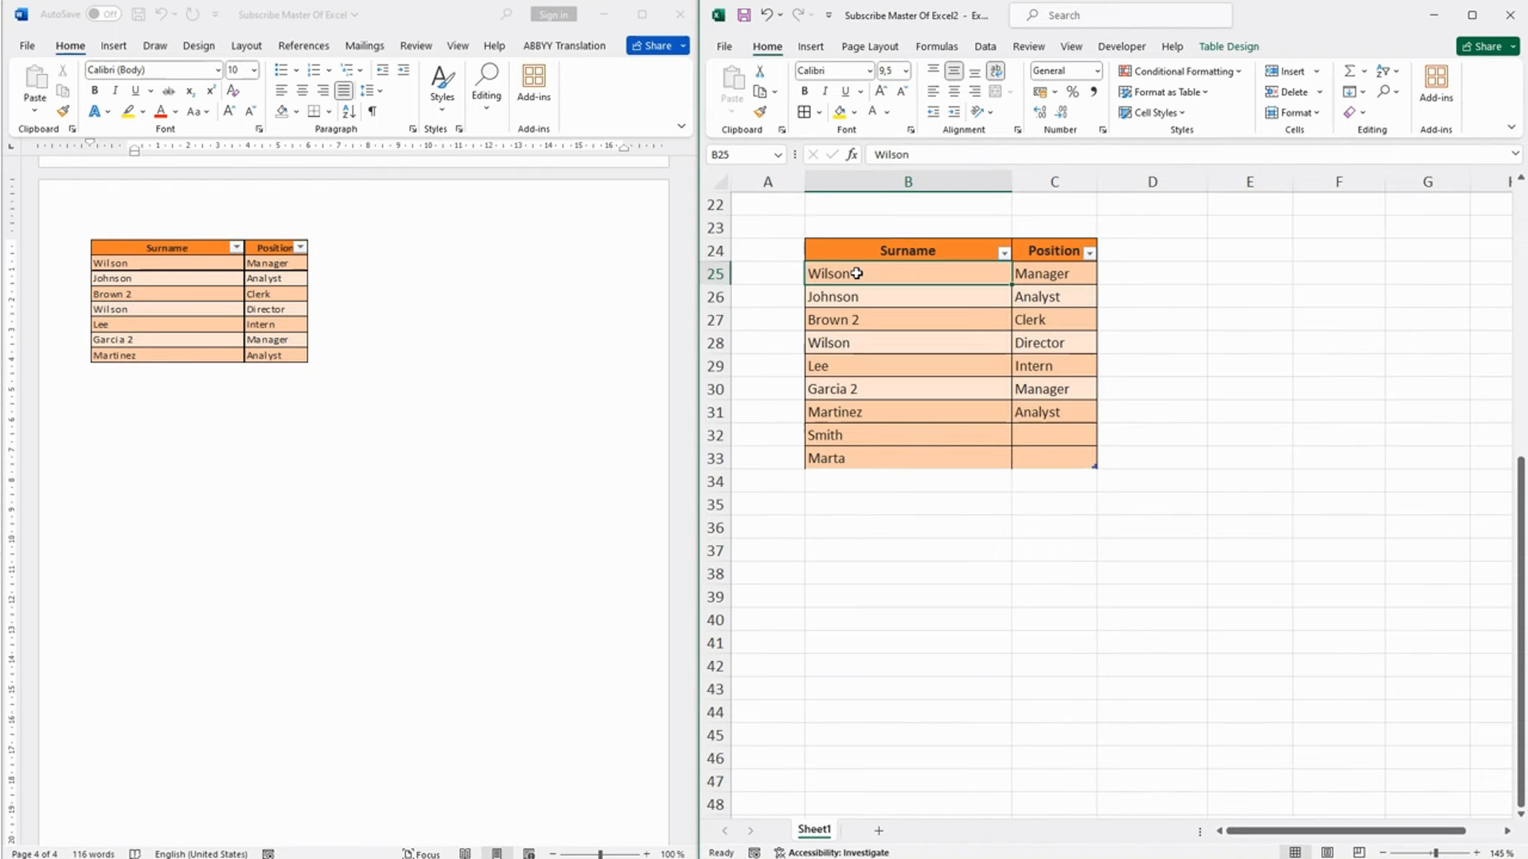
key("ctrl+a")
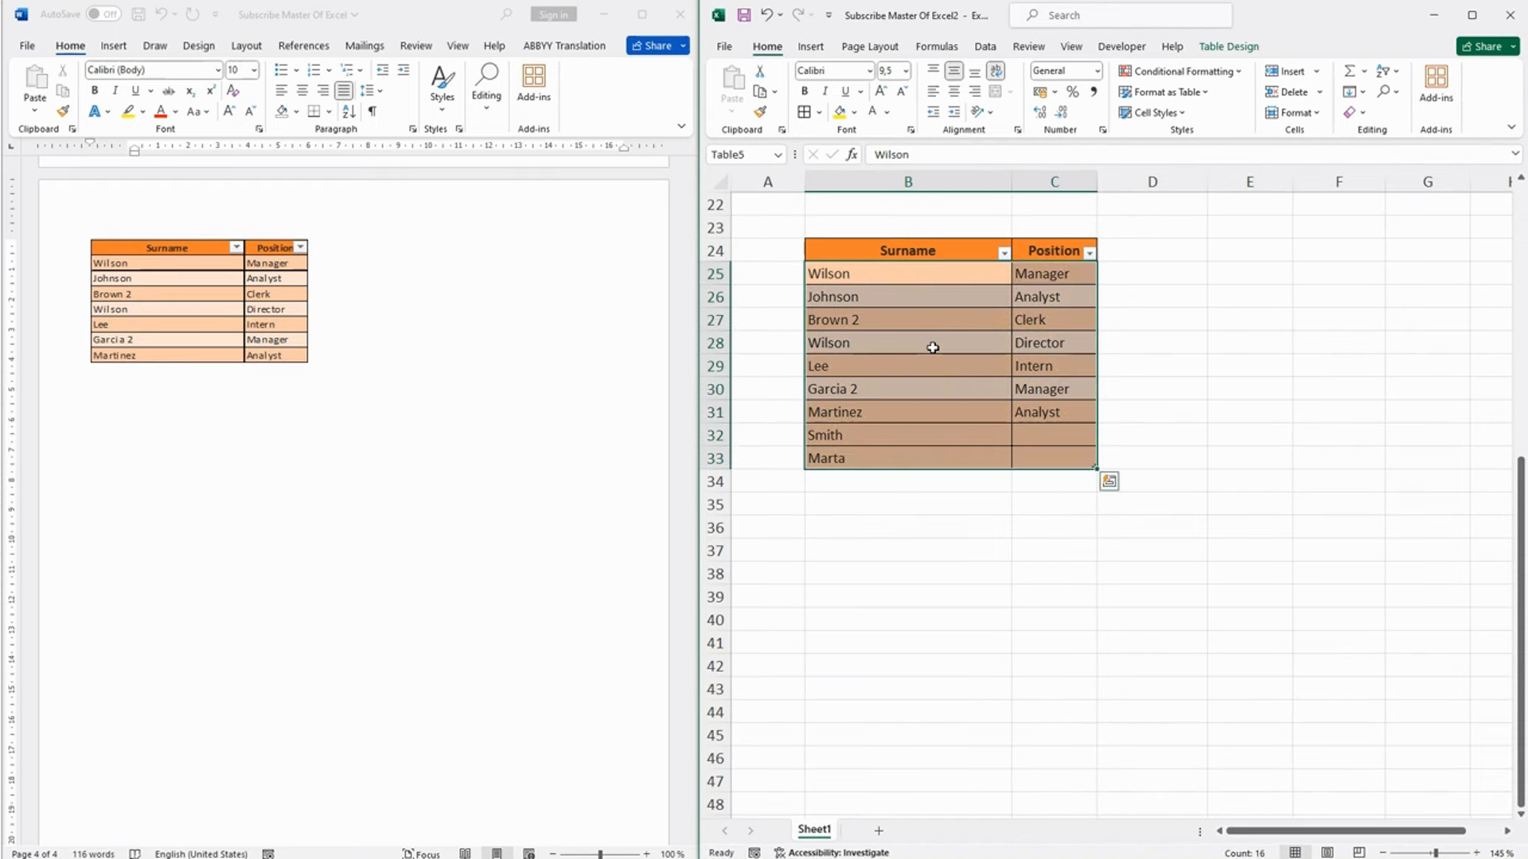
key("ctrl+c")
left_click(332, 362)
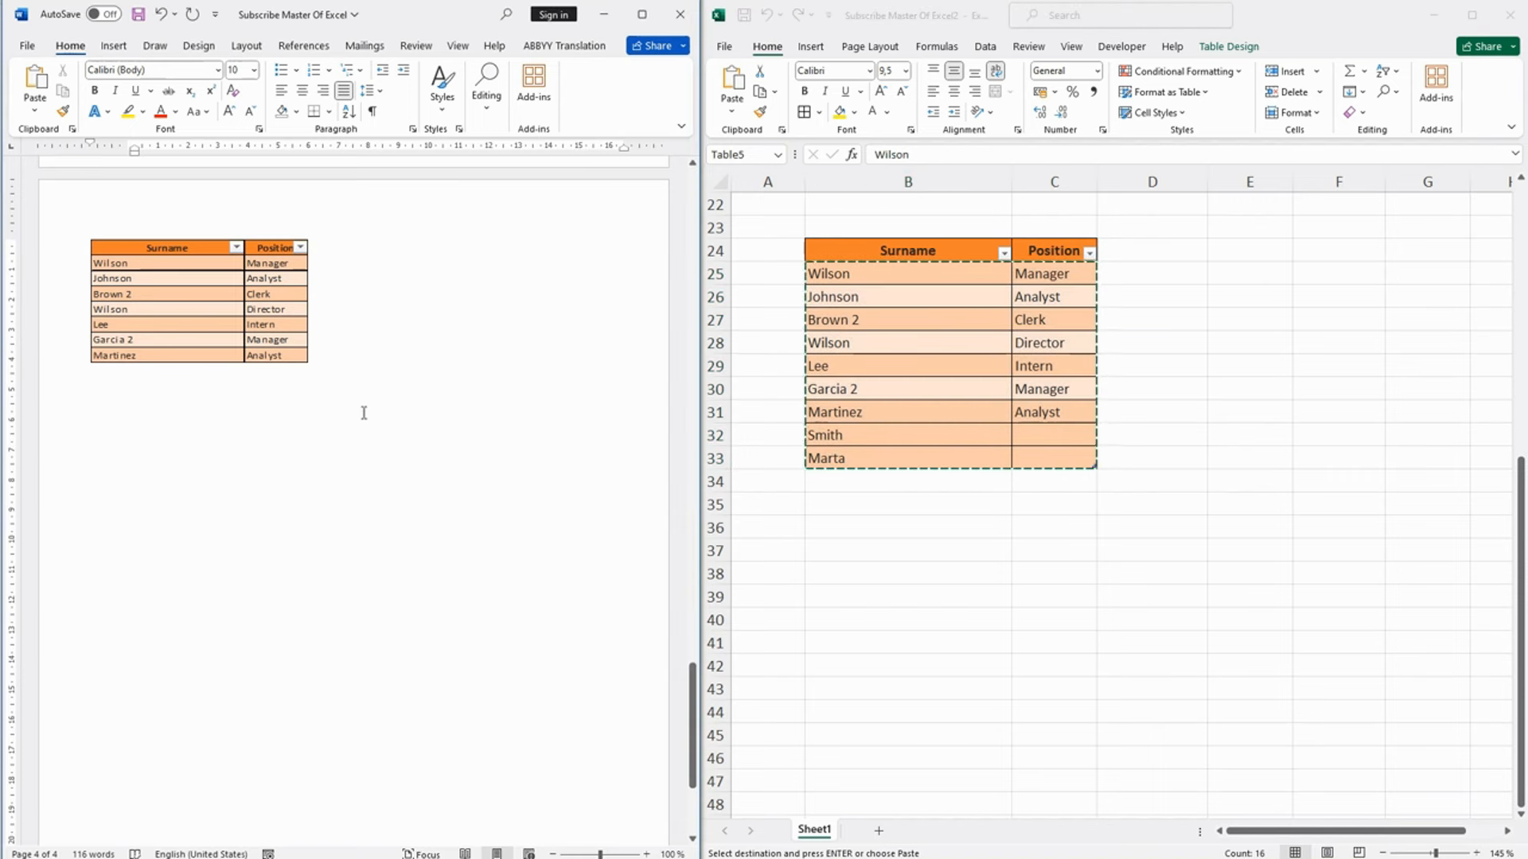
key("Return")
key("Return")
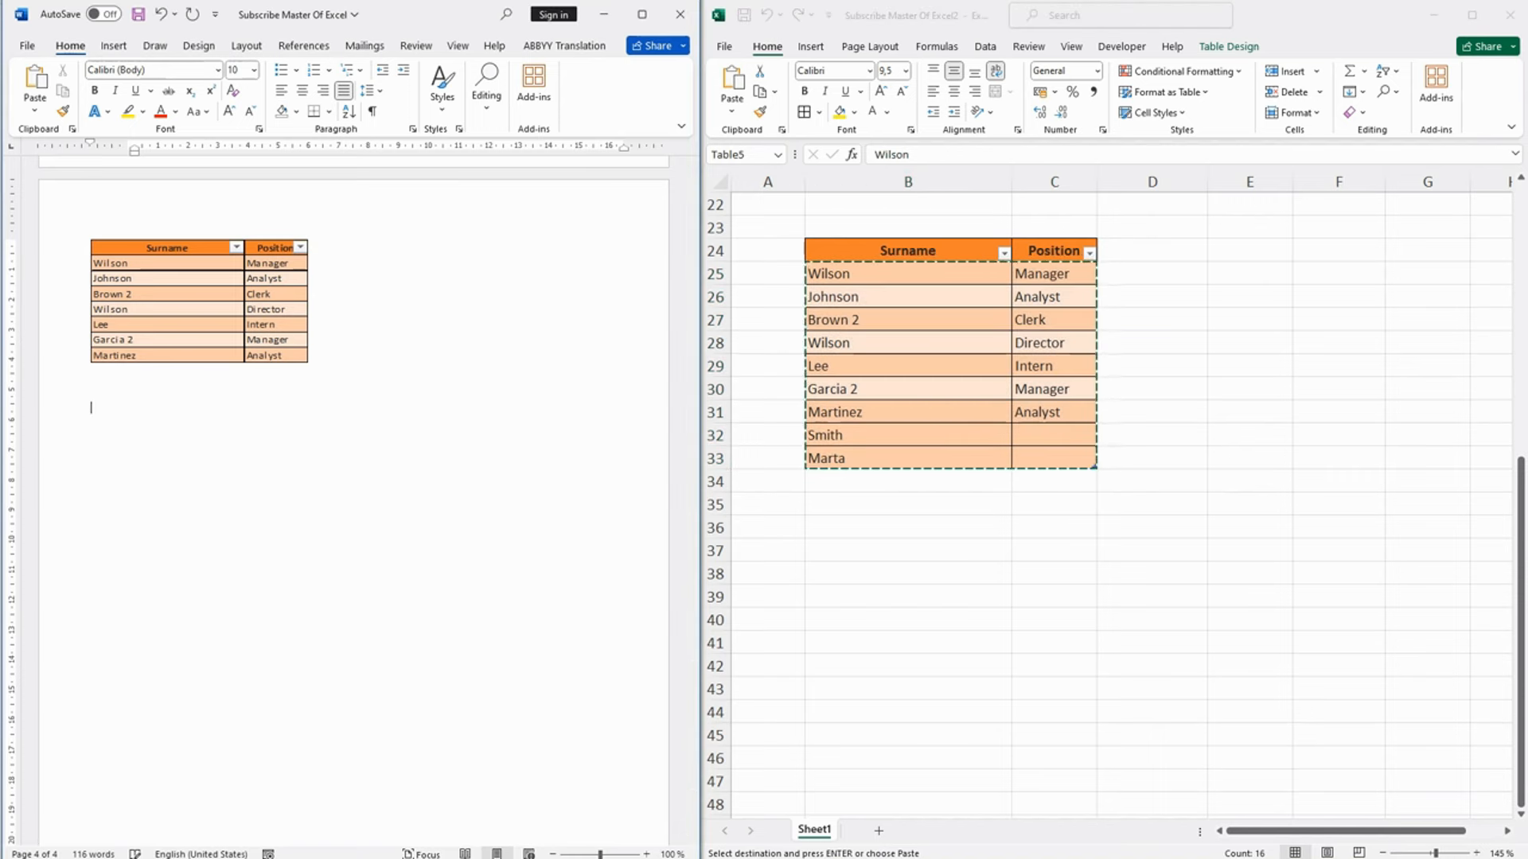
Step: Paste the copied data rows below the first table as a linked Microsoft Excel Worksheet Object
left_click(35, 115)
left_click(77, 182)
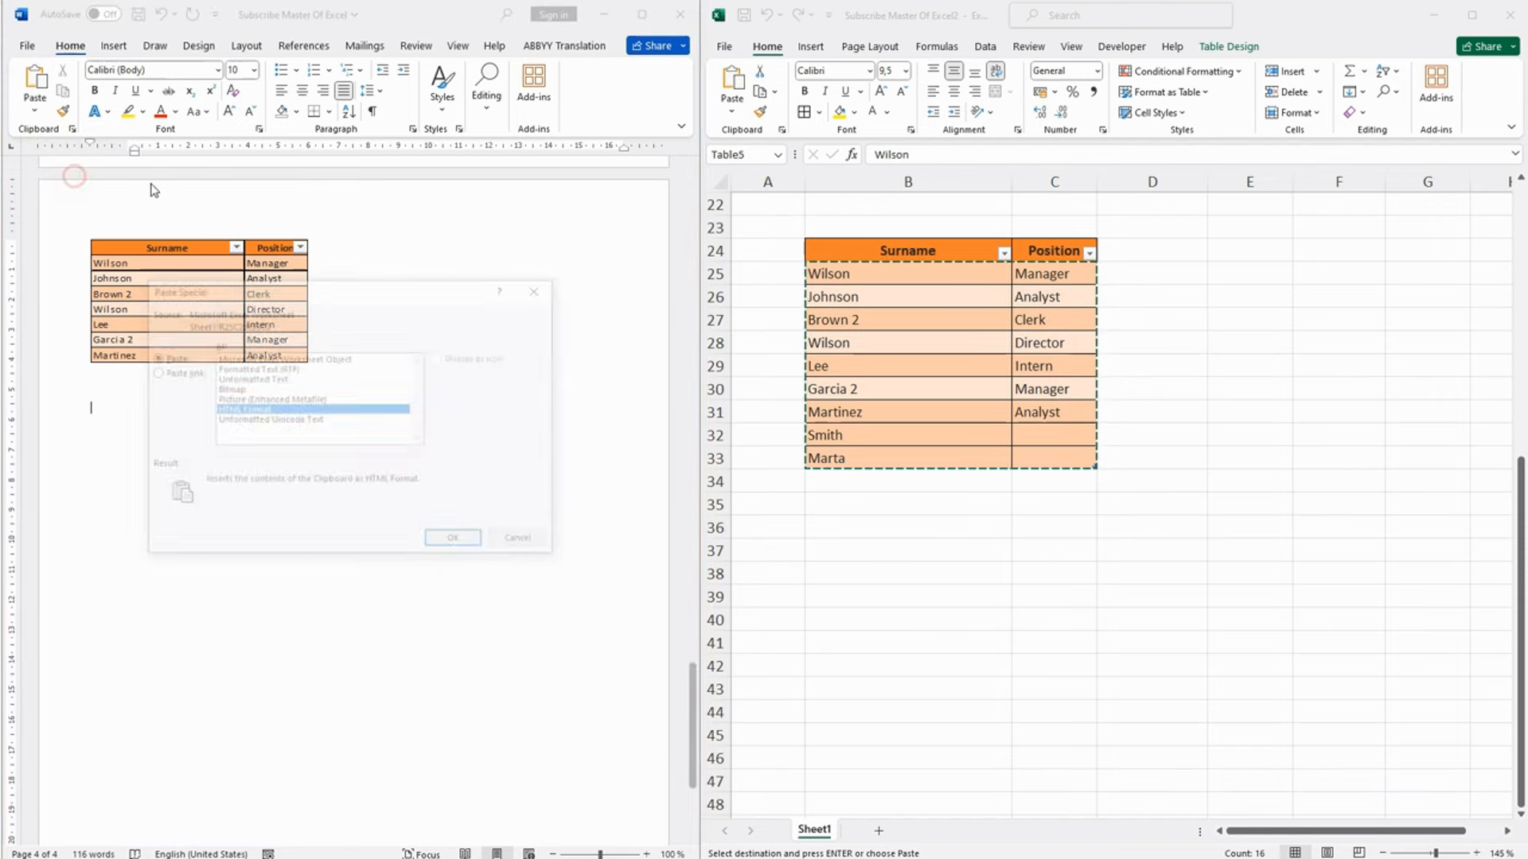
left_click(179, 374)
left_click(237, 359)
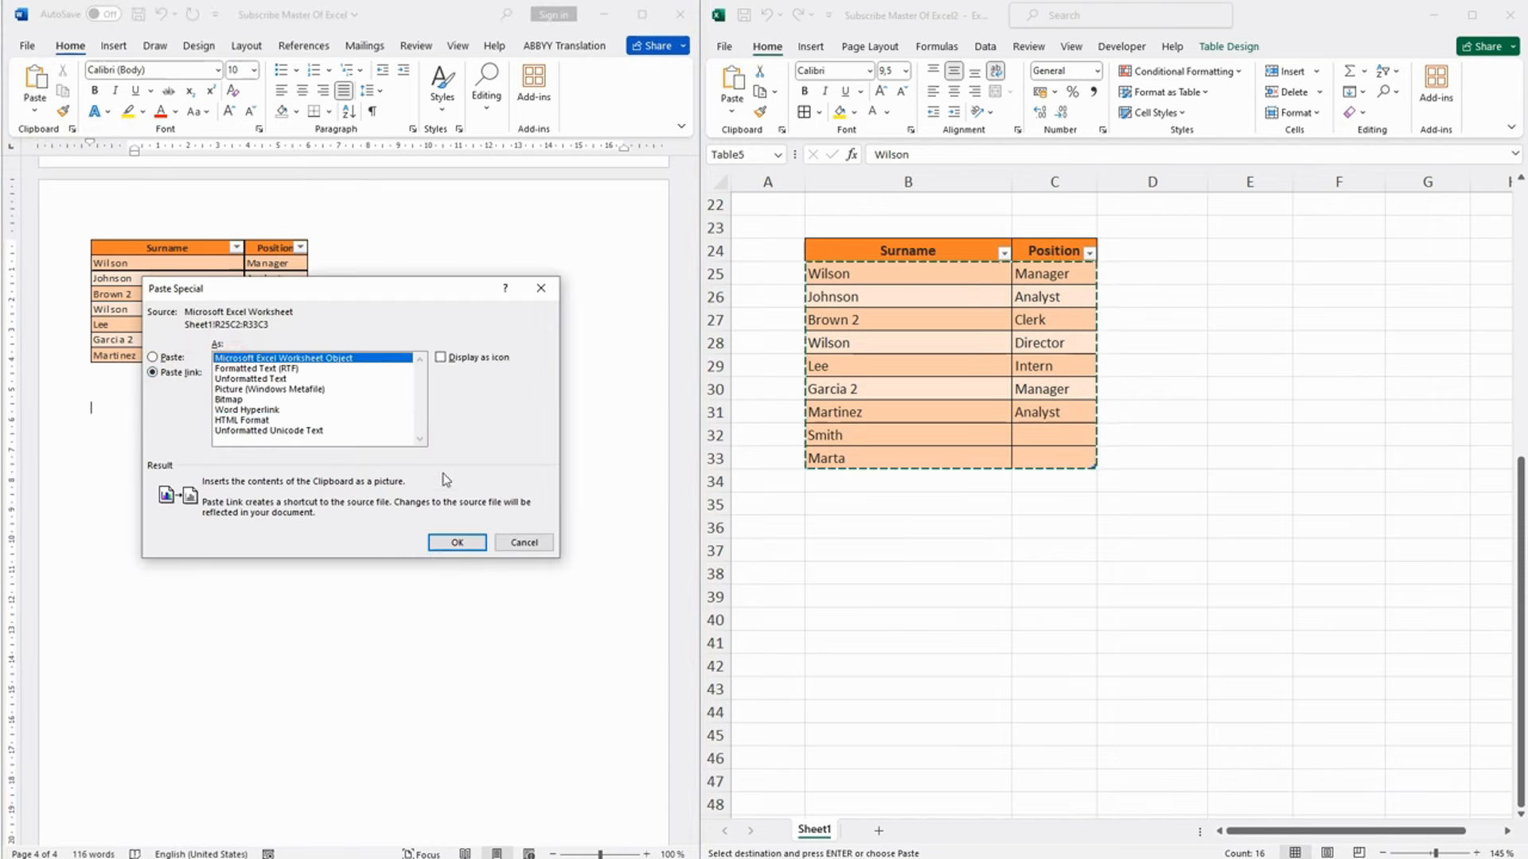
left_click(456, 542)
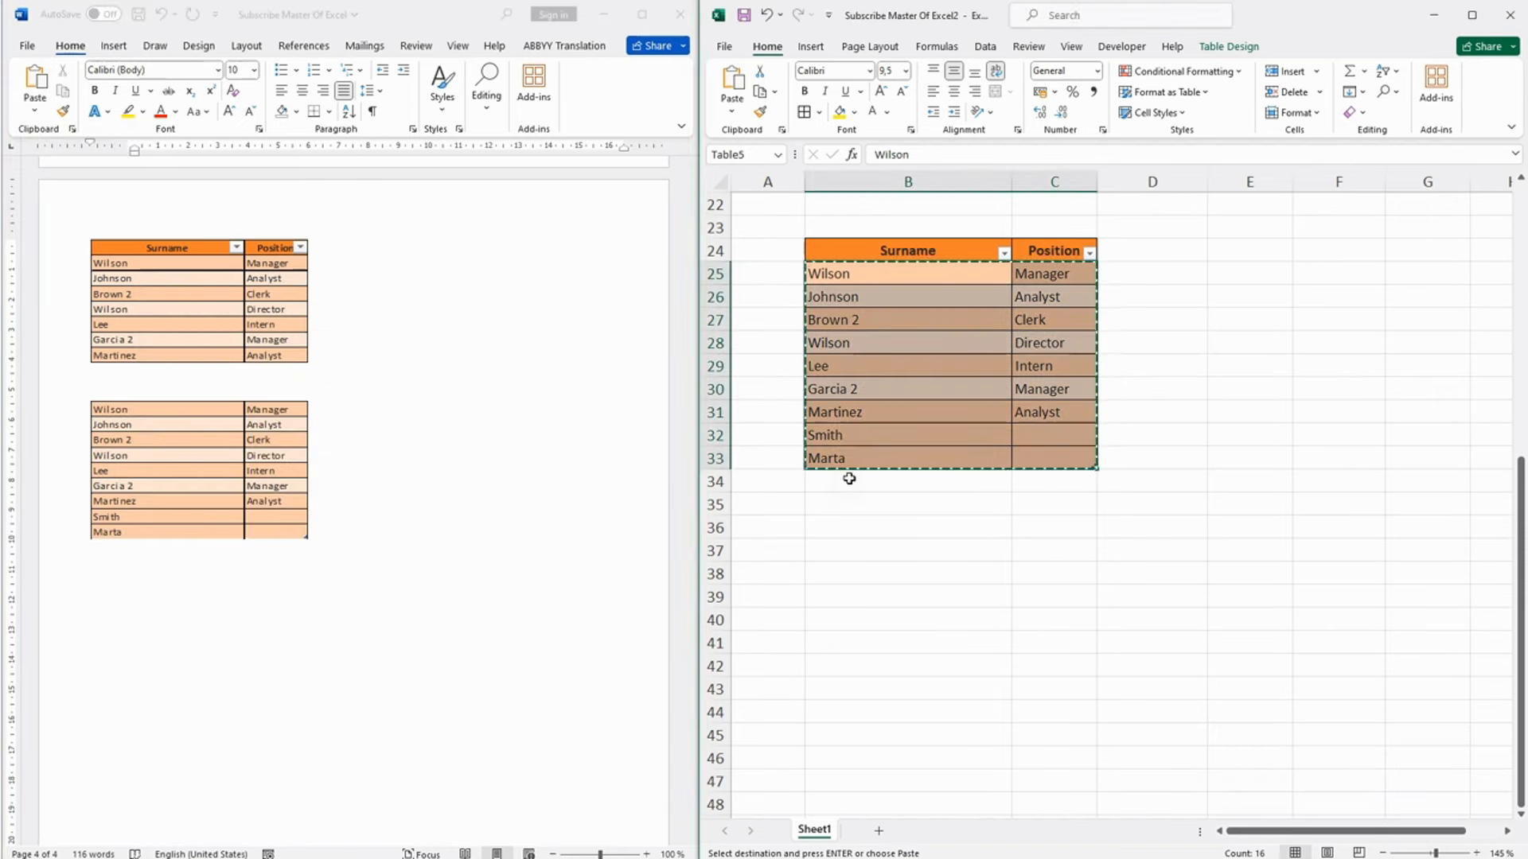
Step: Extend the Excel table with two more surnames in cells B34 and B35, directly below its last row
left_click(907, 482)
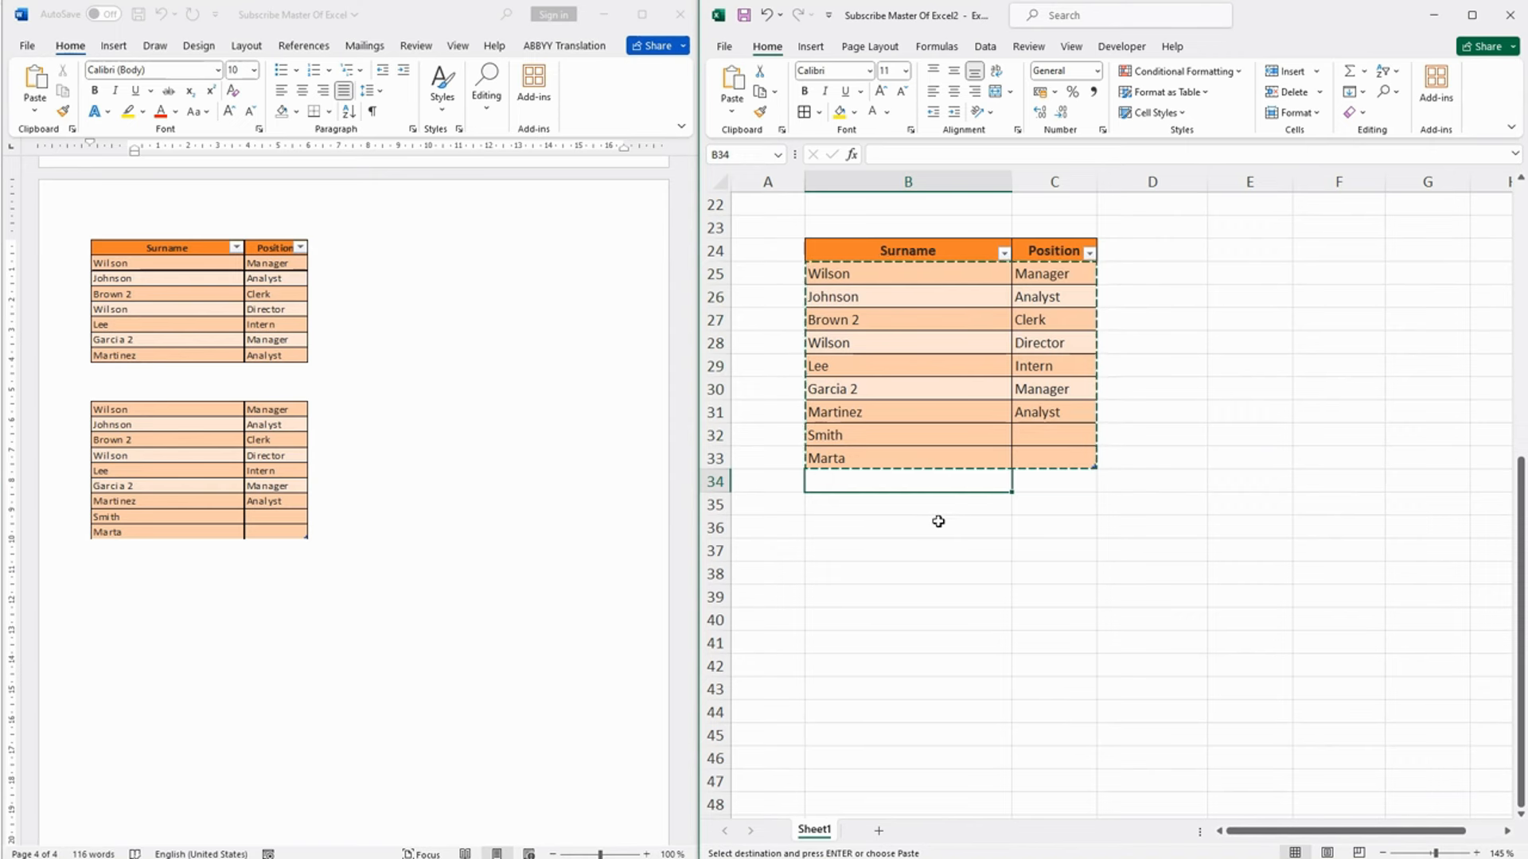
type("Brown")
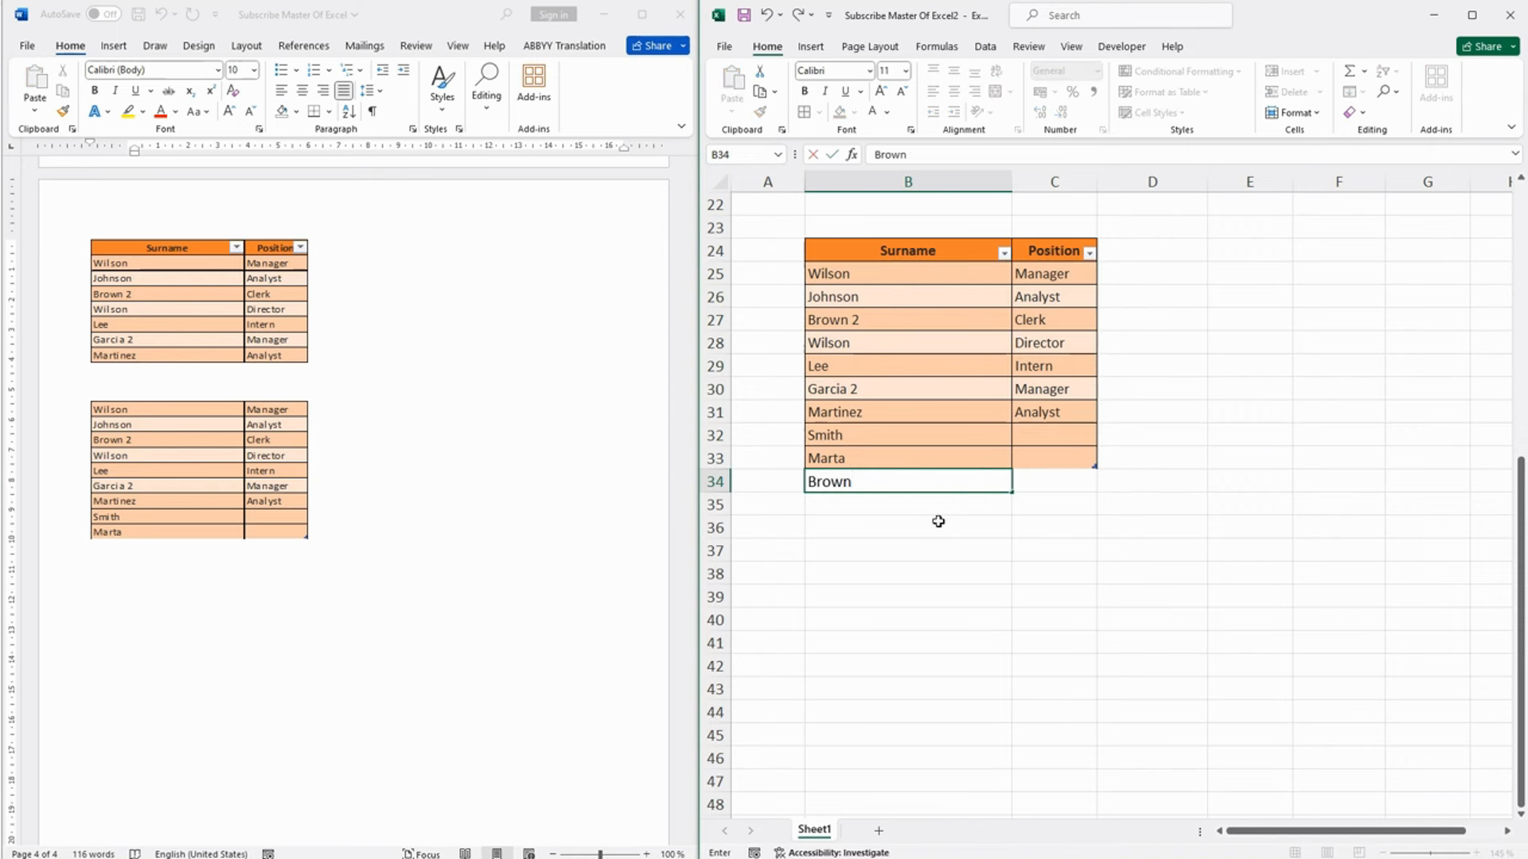
key("Return")
type("Wil")
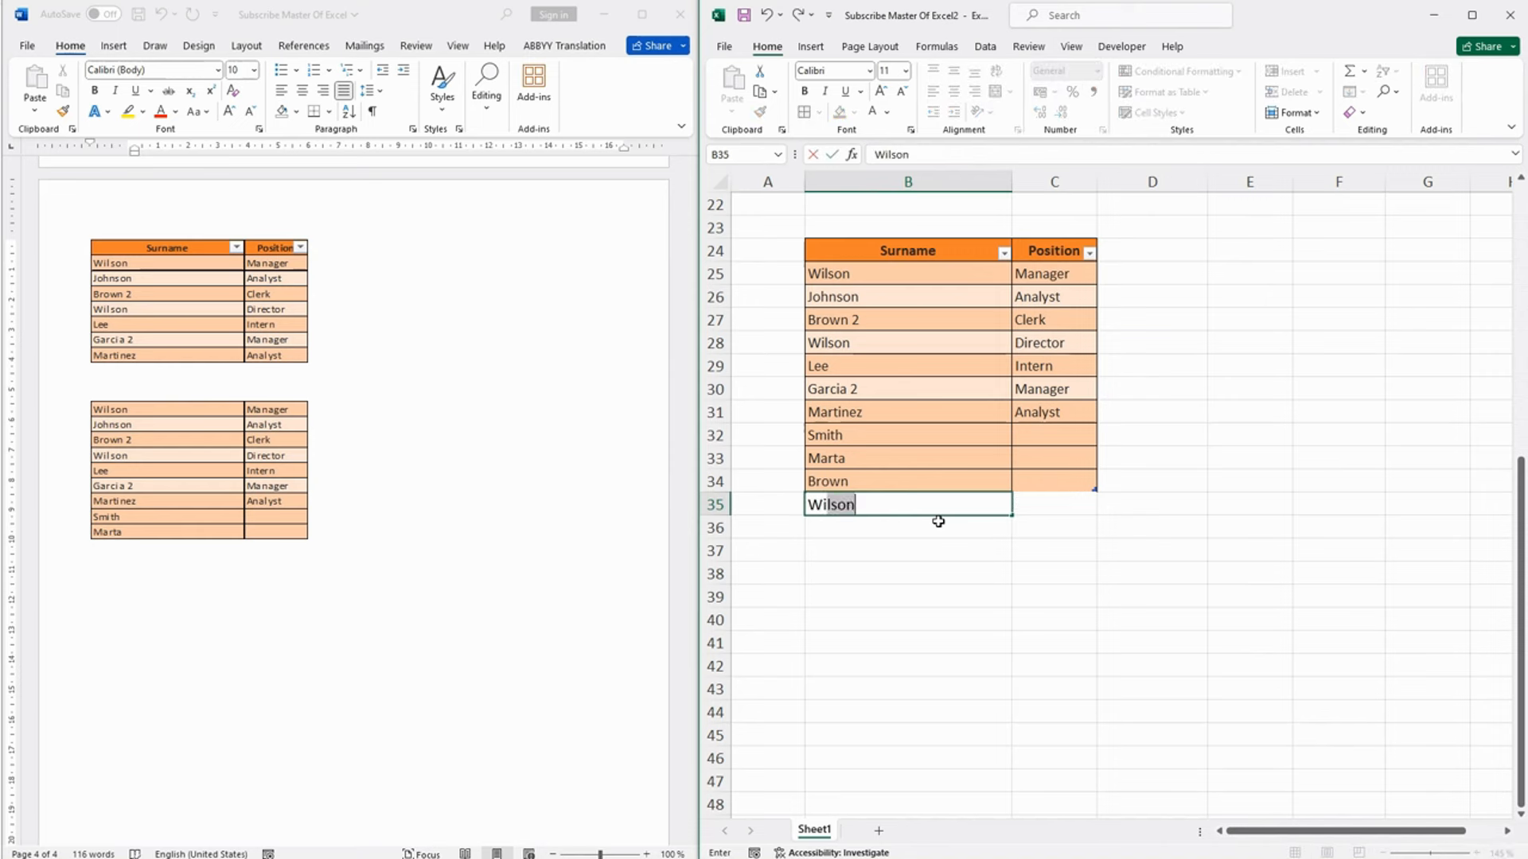
type("lsom")
key("BackSpace")
type("n")
key("Return")
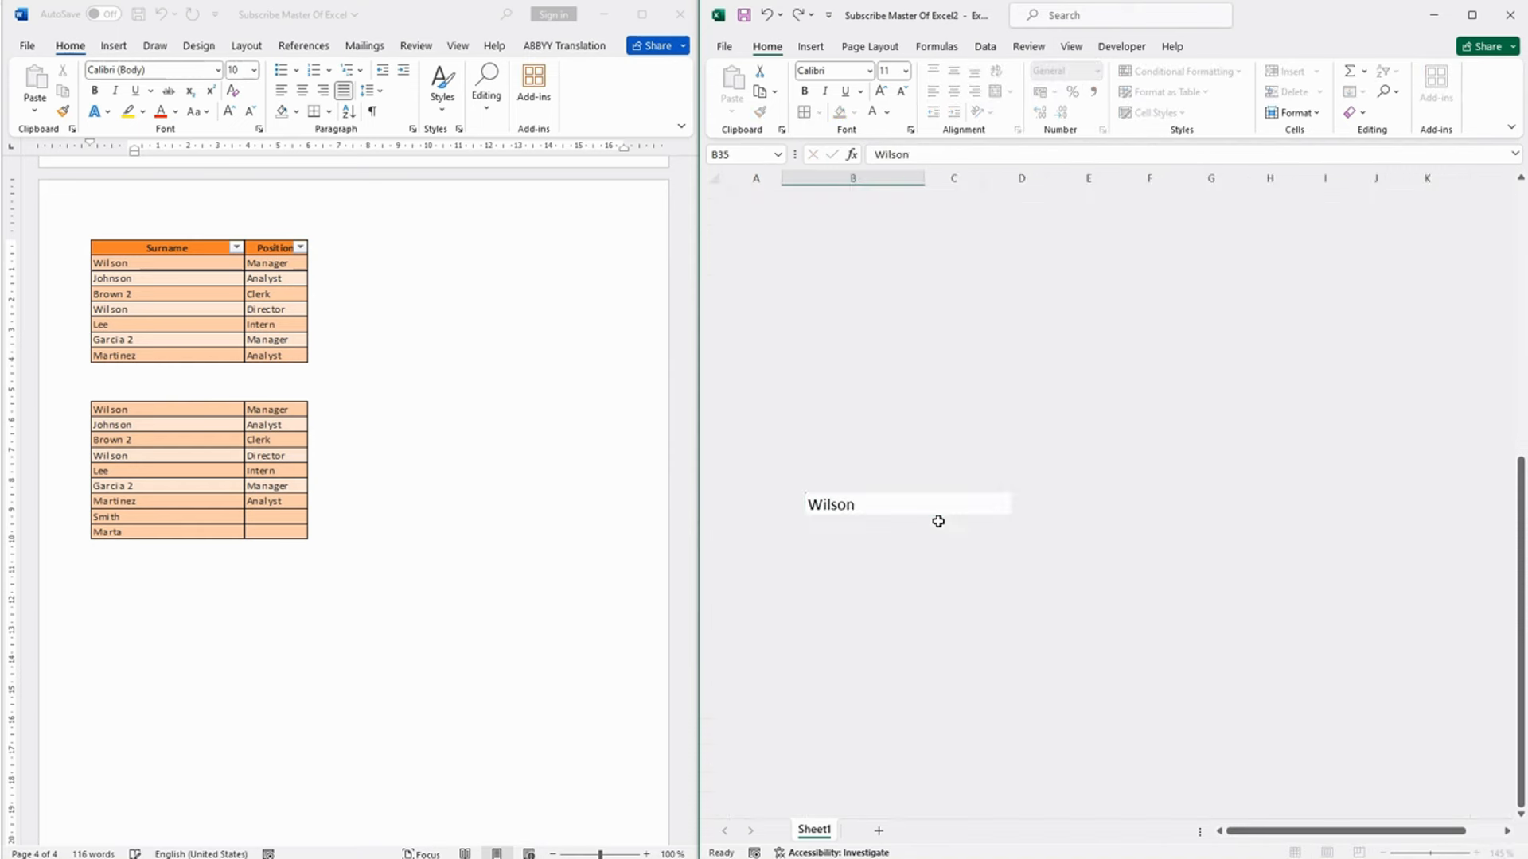
Step: Switch to the Word document and save it
left_click(888, 459)
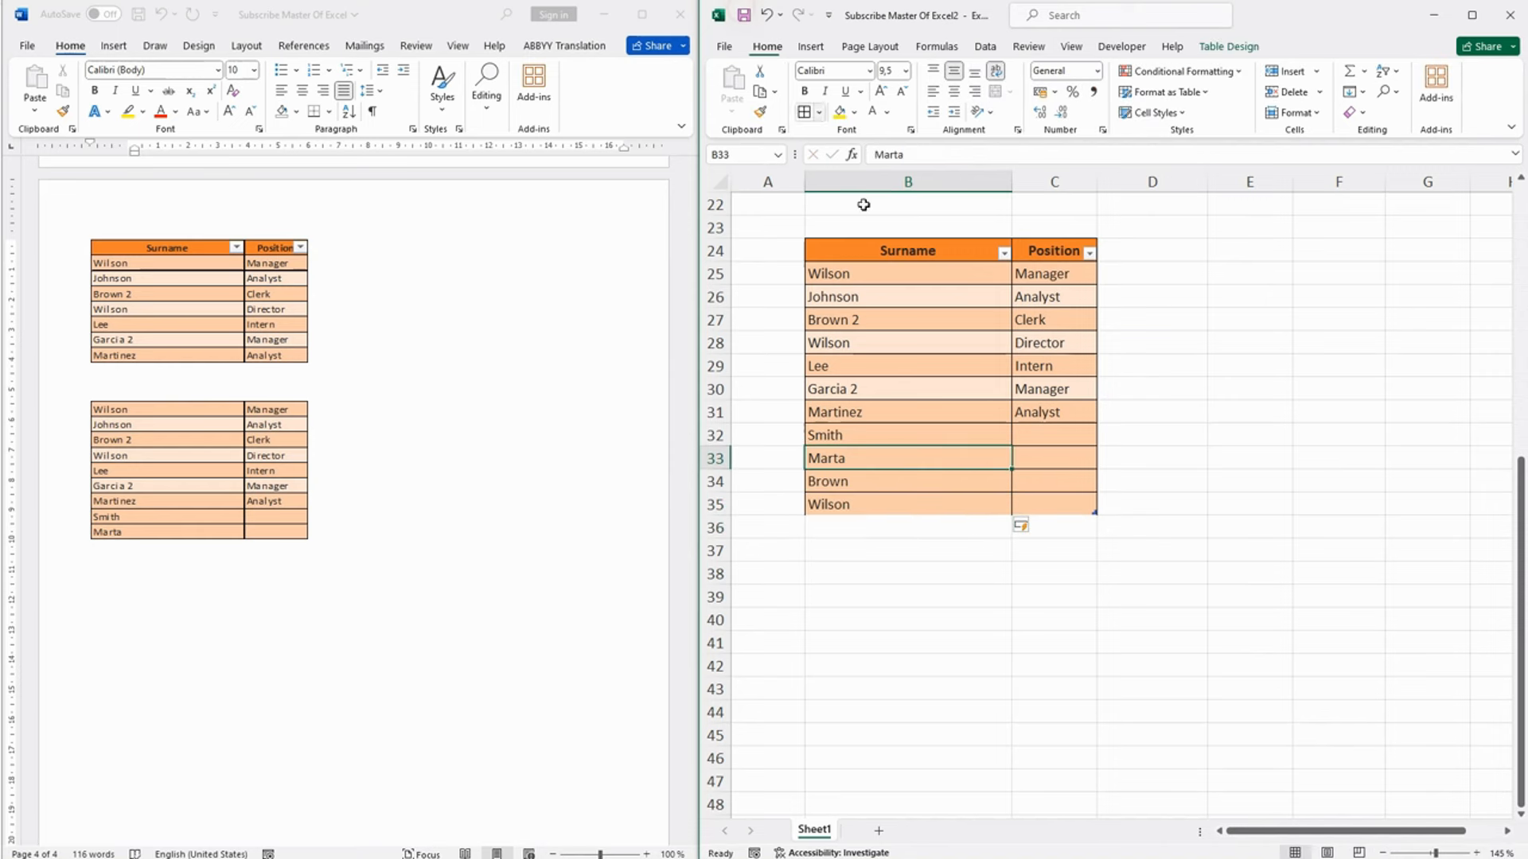
left_click(190, 417)
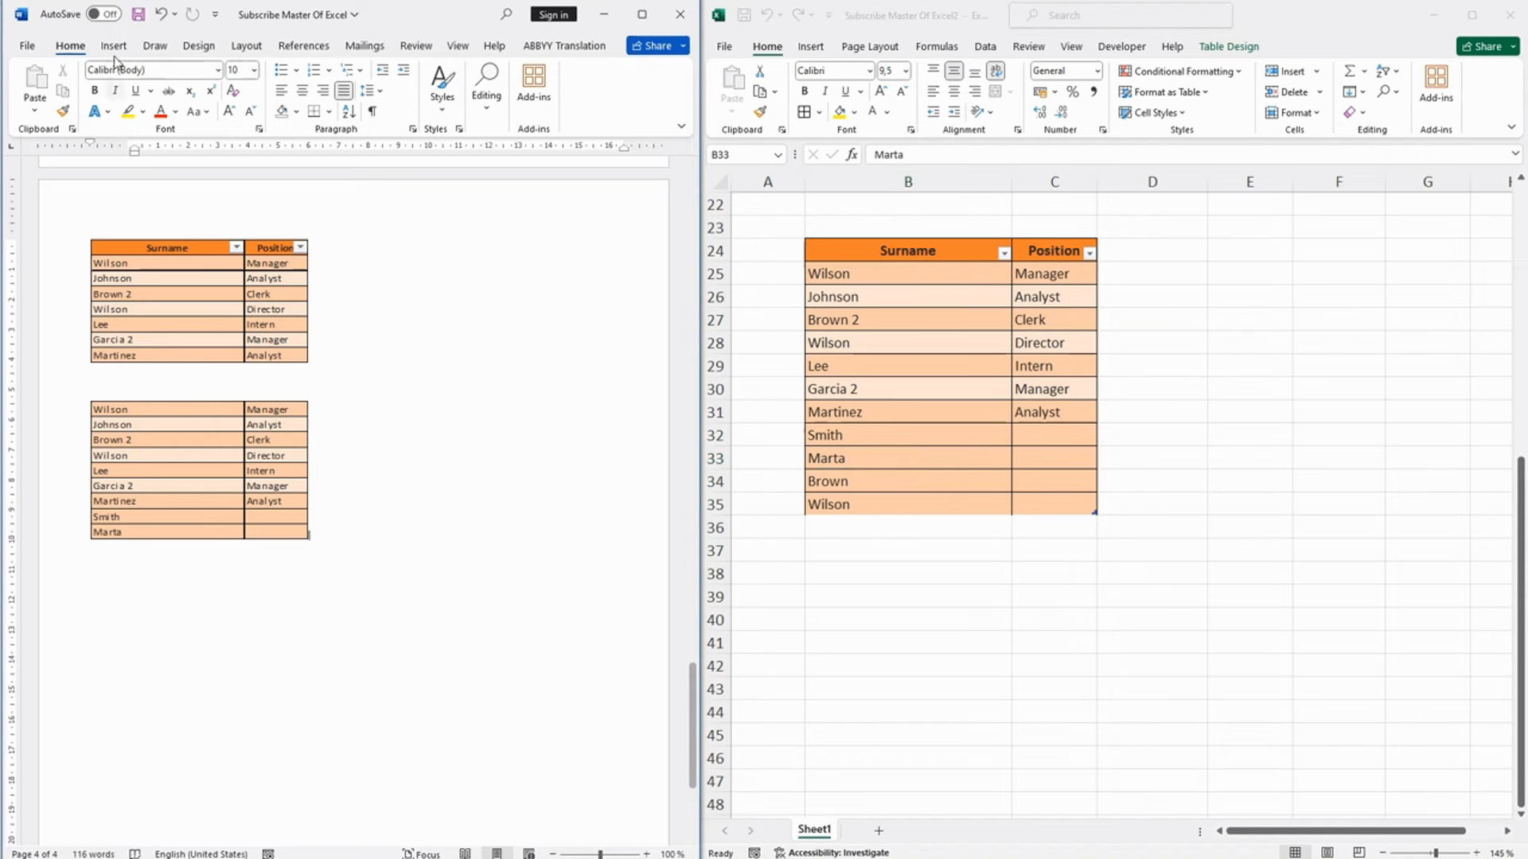
left_click(138, 14)
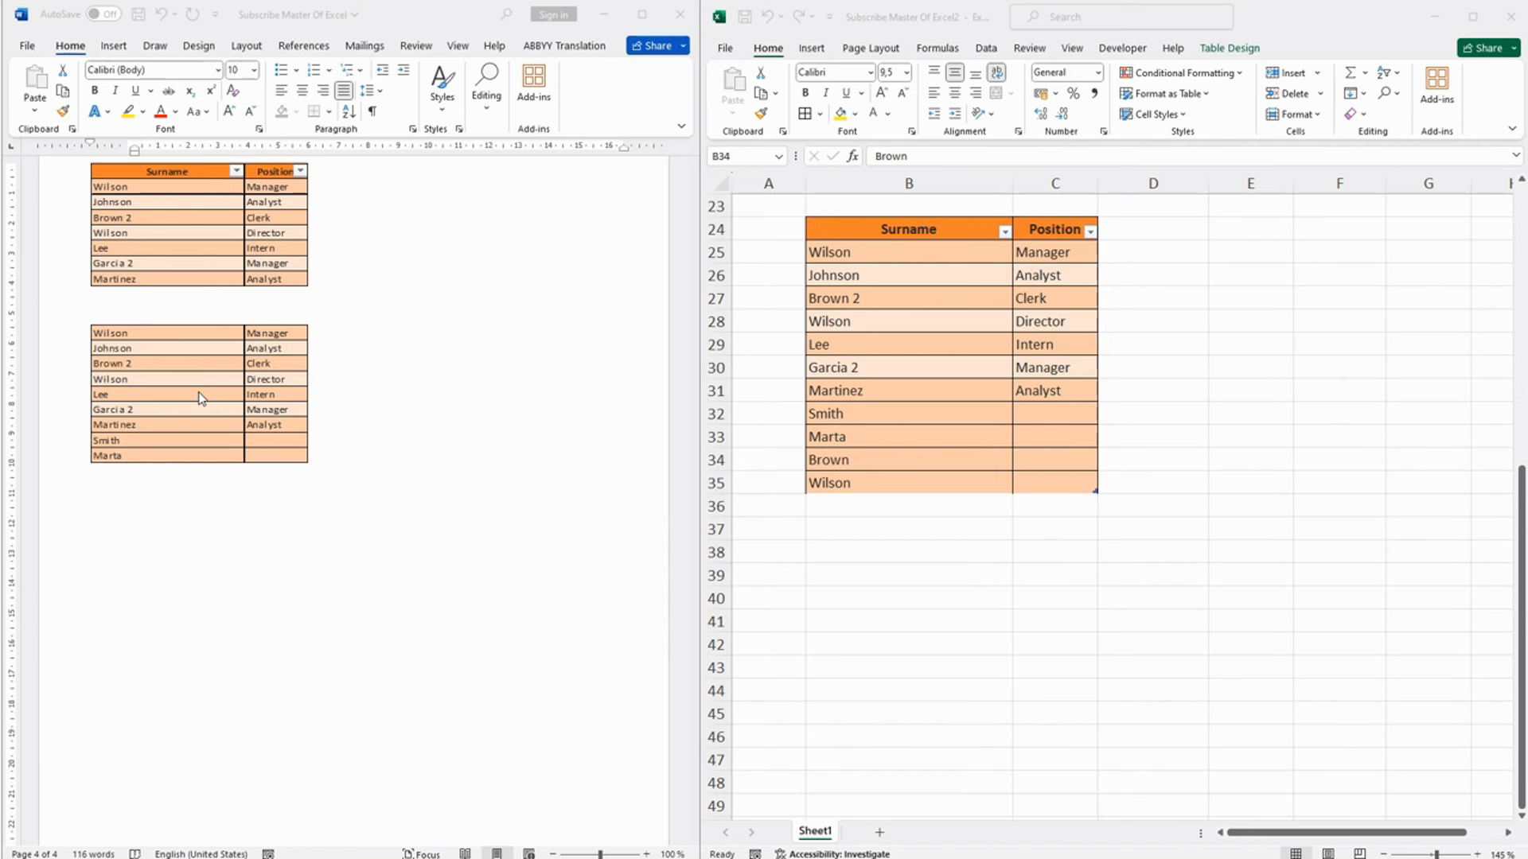
Step: Display the field code of the second linked table in Word and locate its R25C2:R33C3 cell reference
left_click(200, 397)
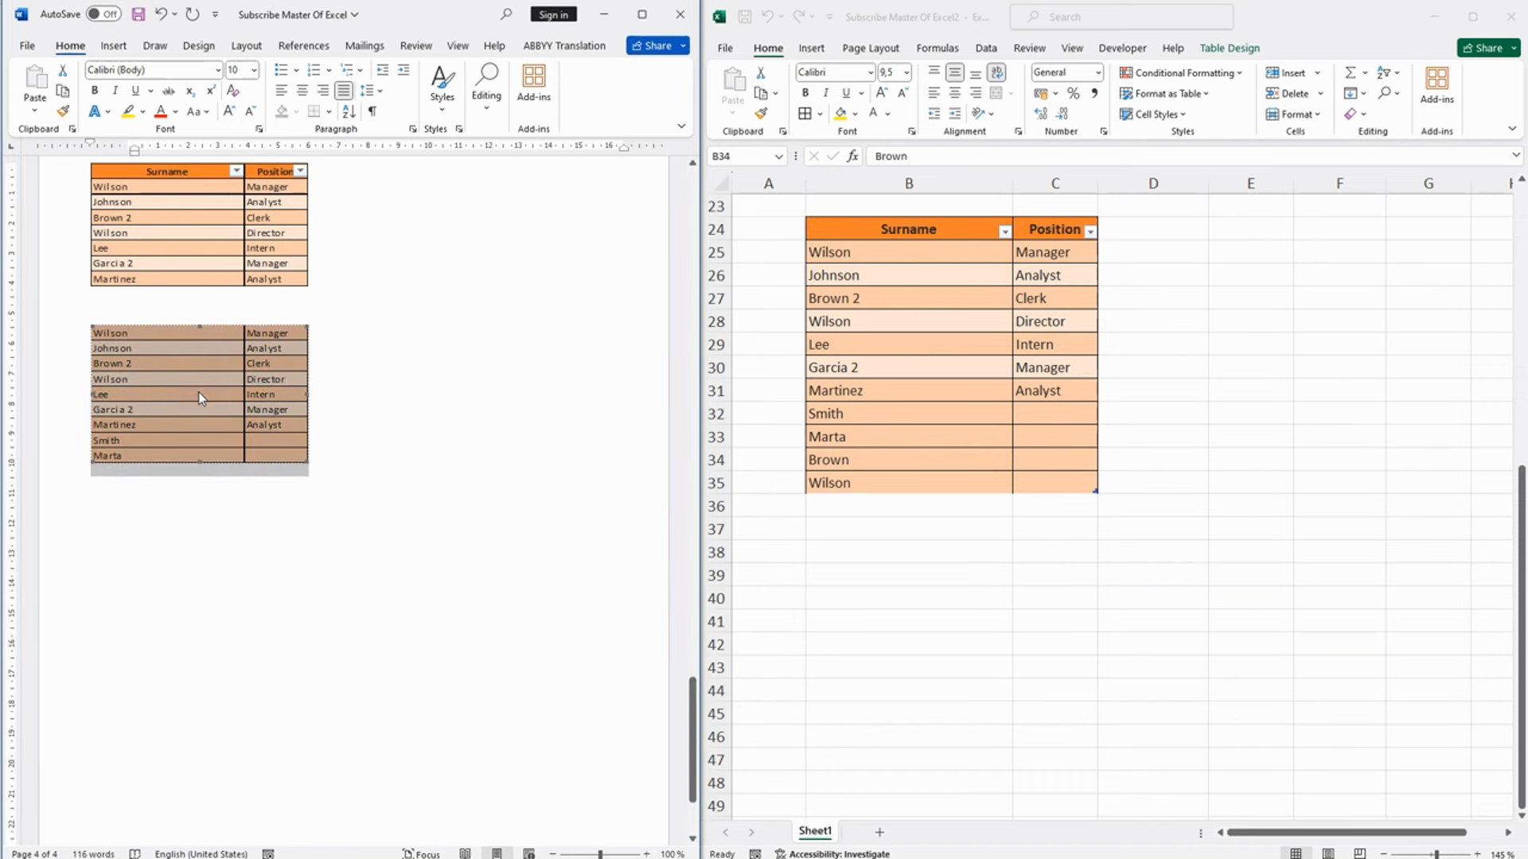
key("shift+F9")
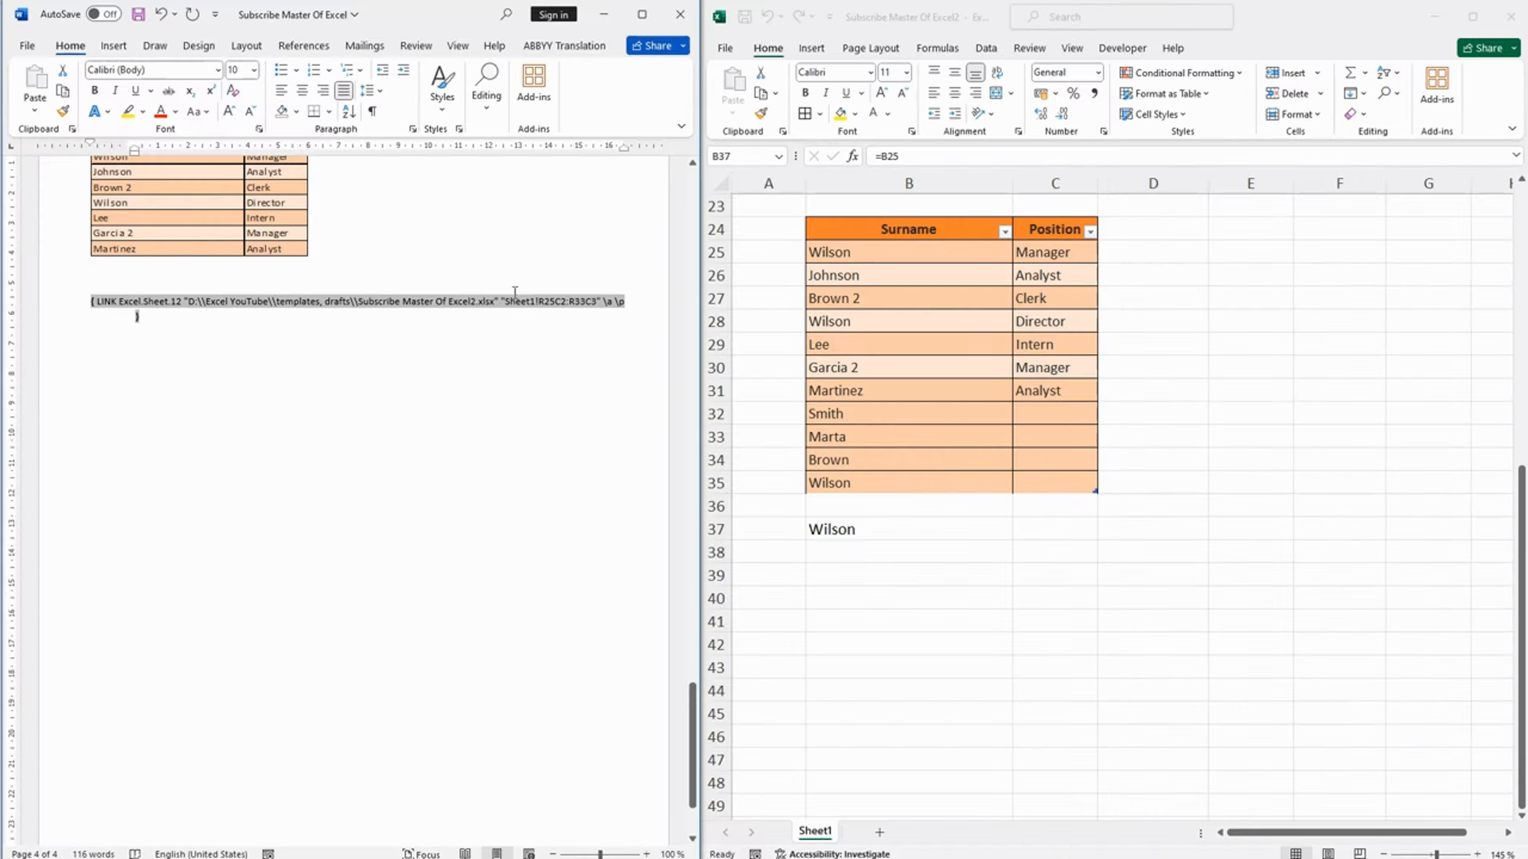
left_click(555, 302)
left_click(539, 302)
Step: Select the whole Excel table B24:C35 with its header and look up the defined name My_data among the workbook's names
left_click(899, 228)
left_click_drag(900, 228, 1071, 486)
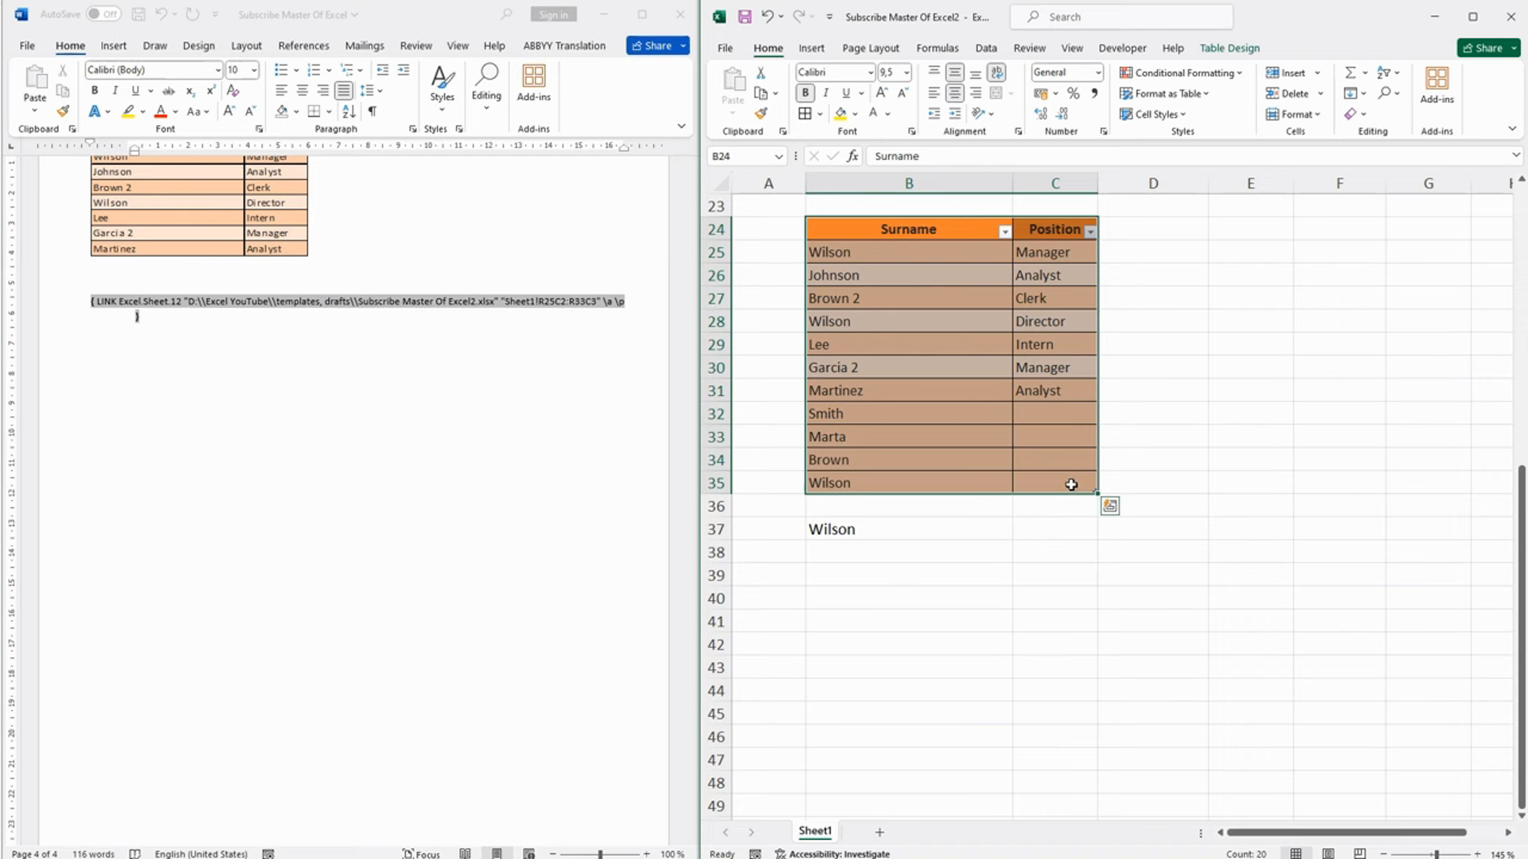
left_click(778, 159)
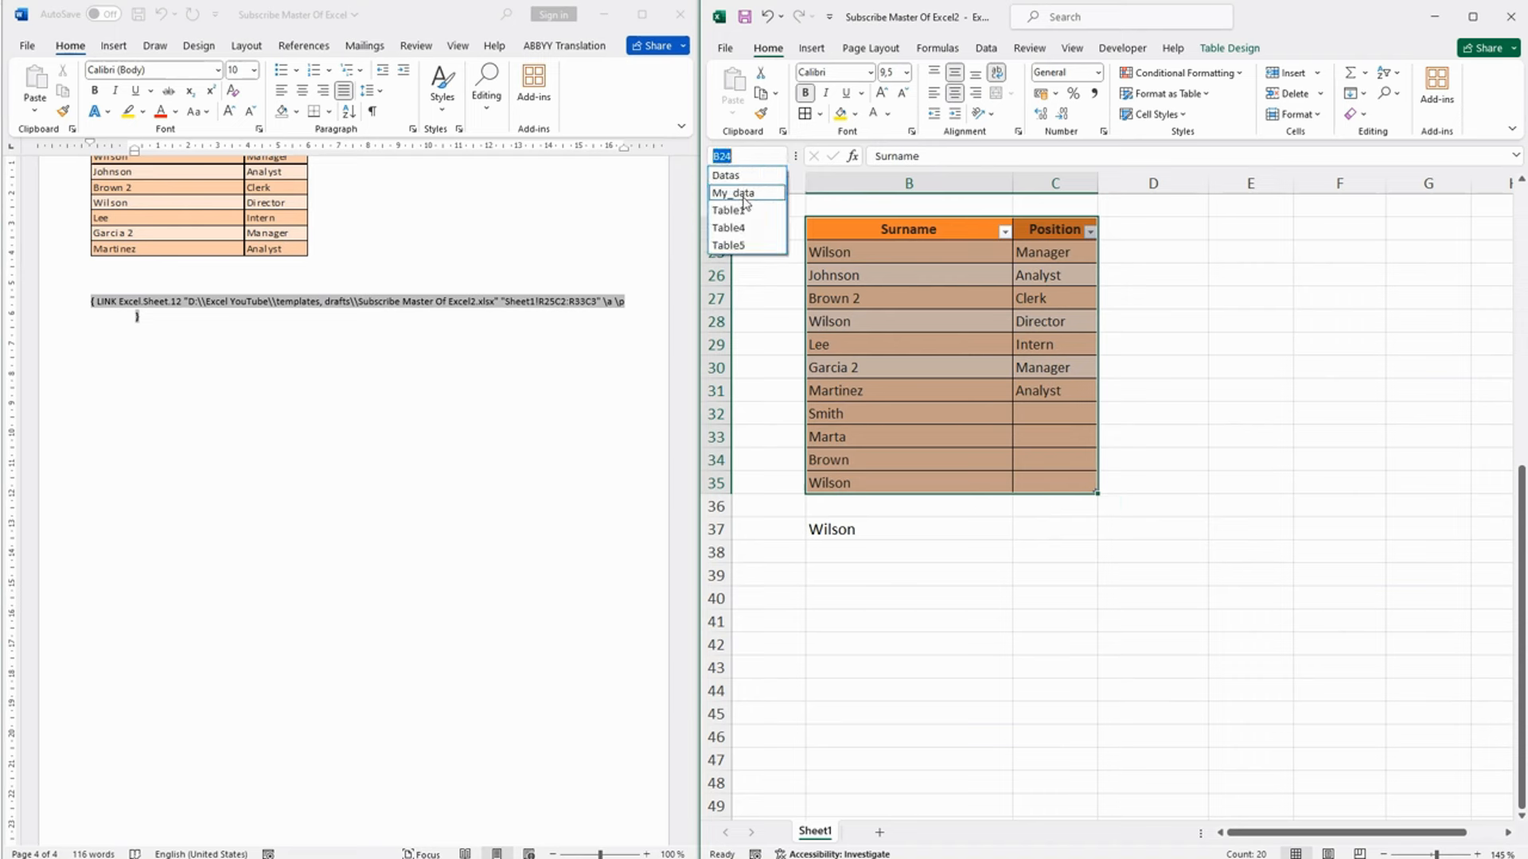
Step: Replace the R25C2:R33C3 reference after "Sheet1!" in the Word LINK field with the range name My_data
left_click(542, 302)
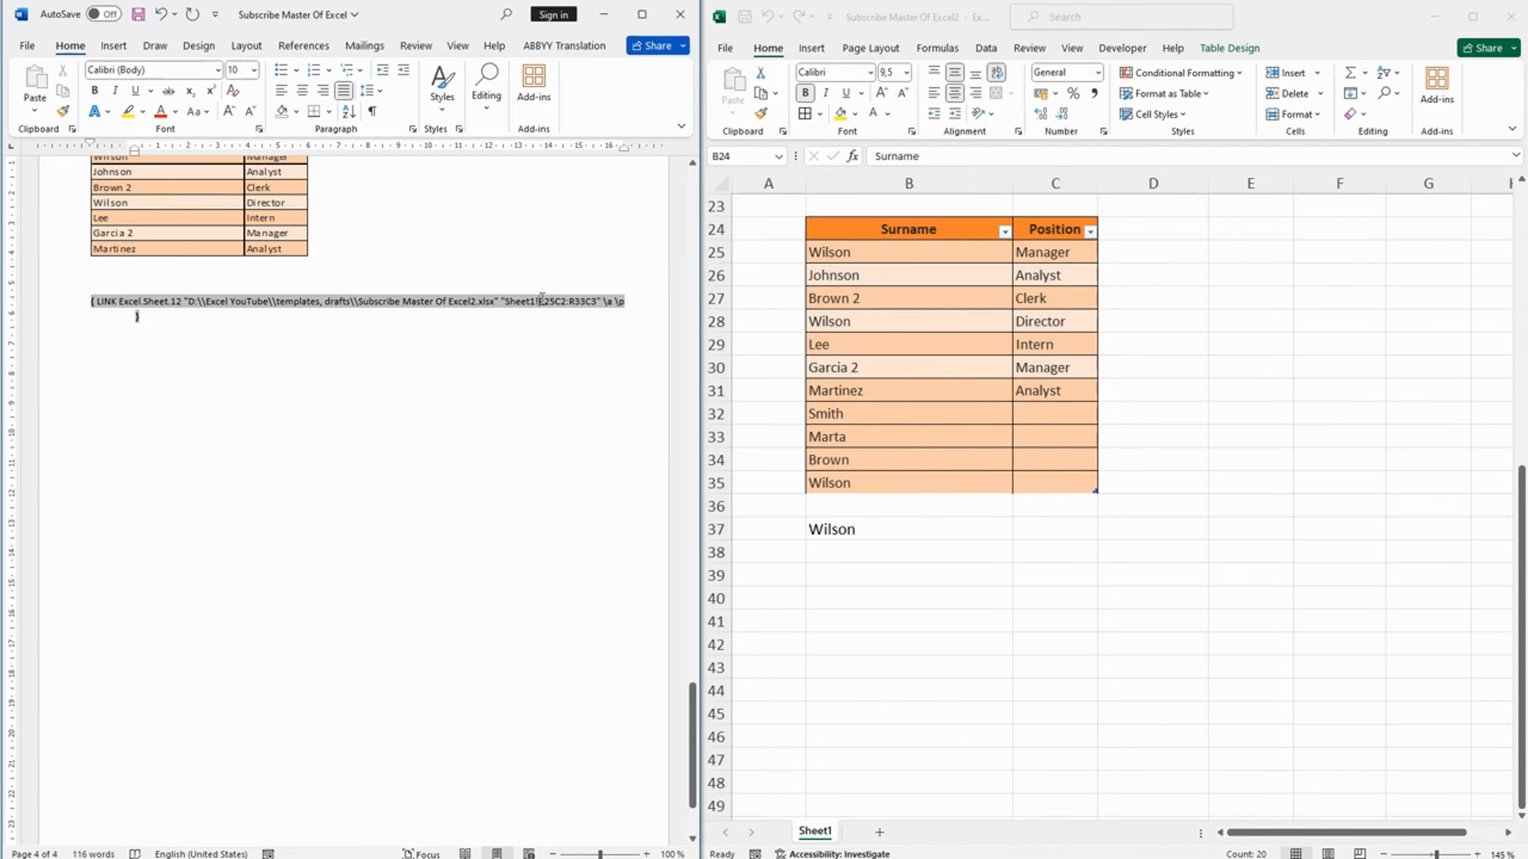
left_click_drag(539, 301, 593, 301)
key("alt+shift")
type("ьн")
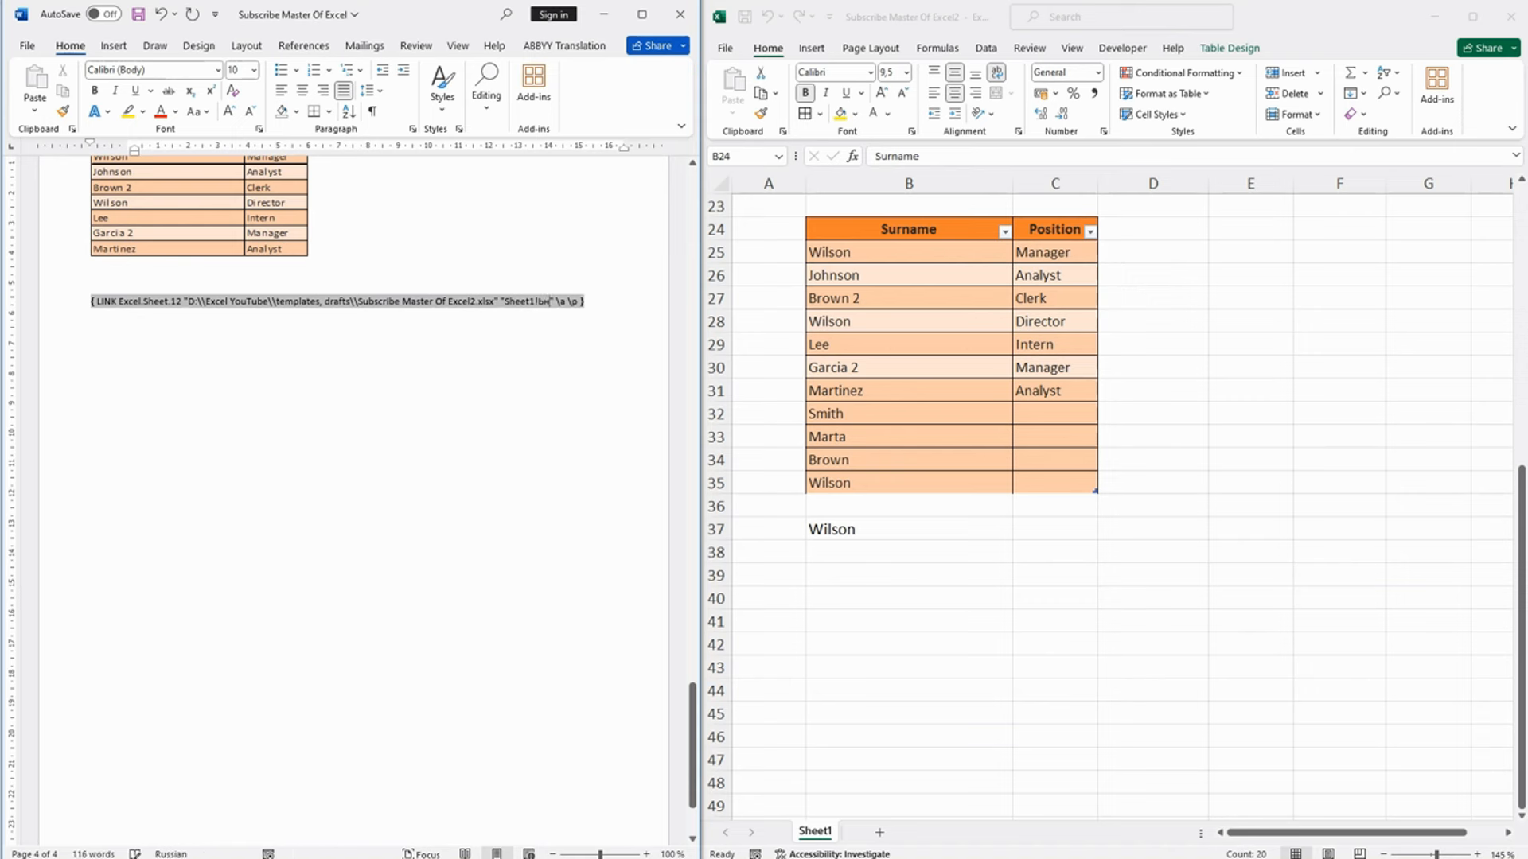
key("BackSpace")
key("BackSpace")
key("alt+shift")
type("My_data")
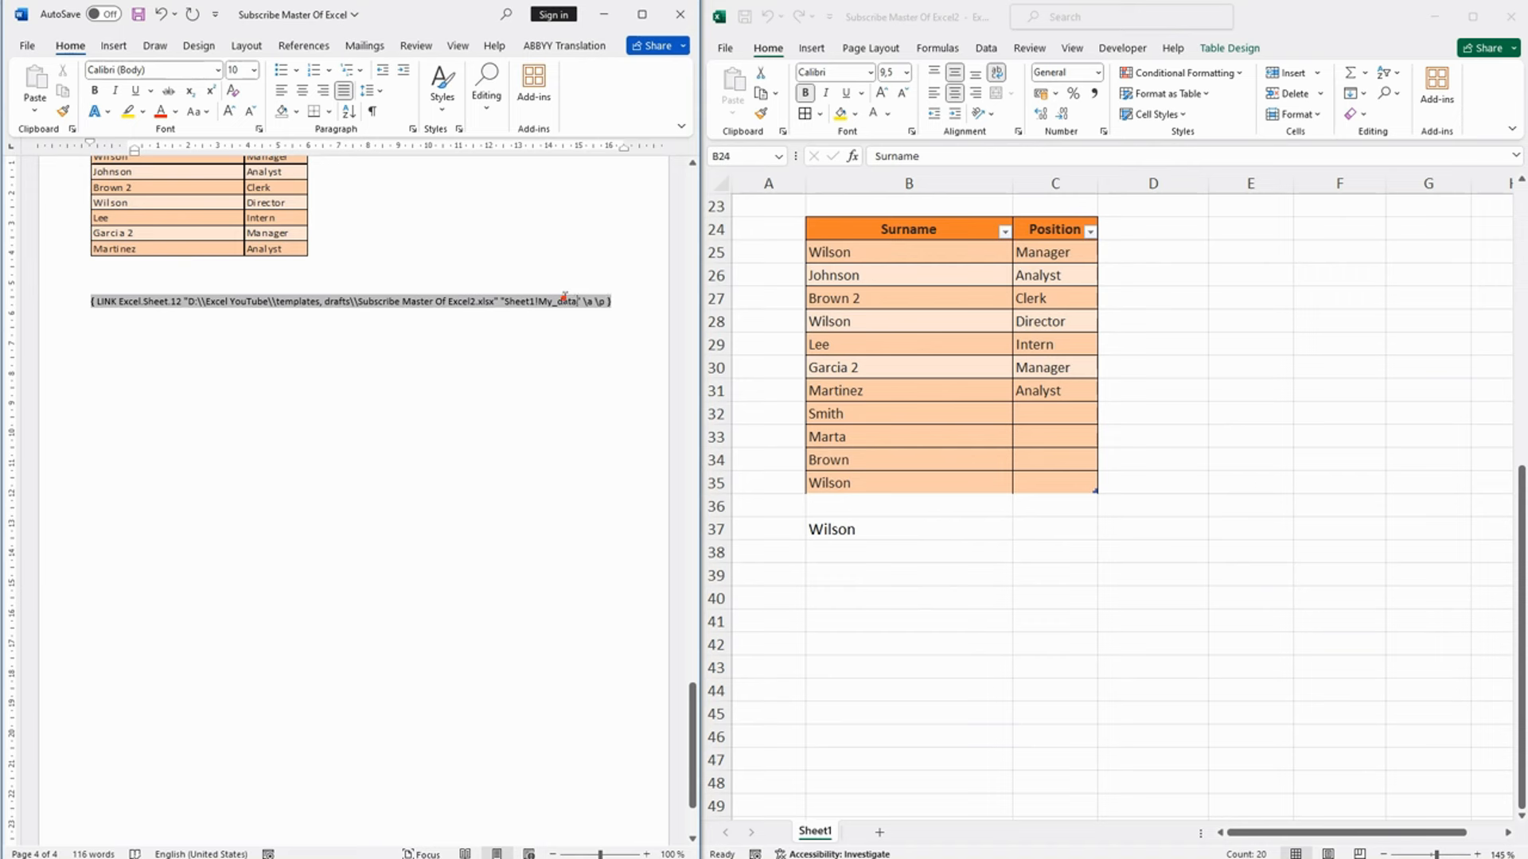
Step: Update the edited LINK field so the table is displayed instead of its code, and save the Word document
left_click(563, 300)
key("F9")
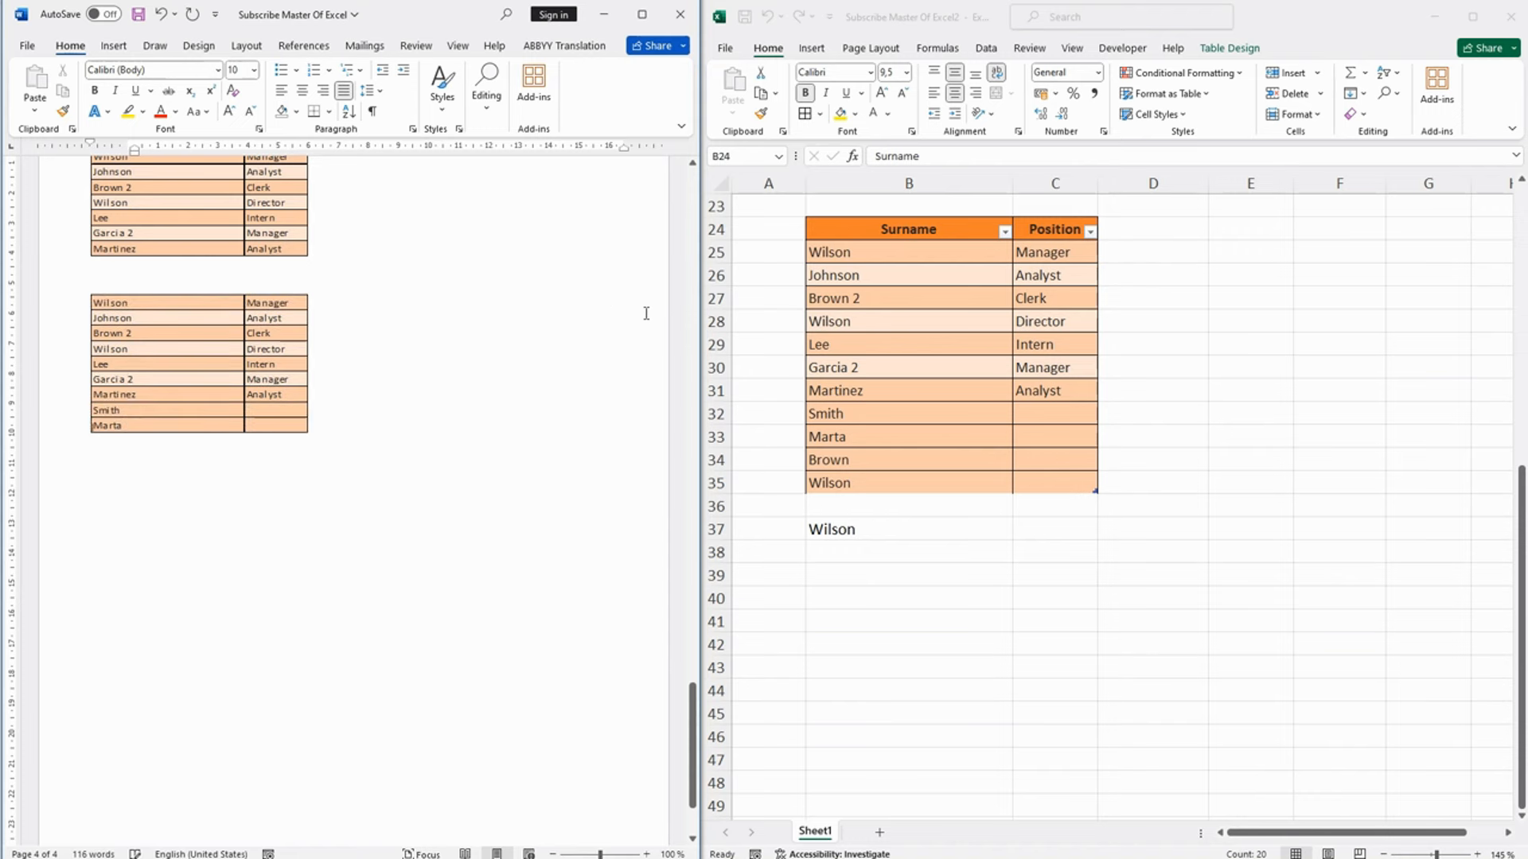
left_click(139, 14)
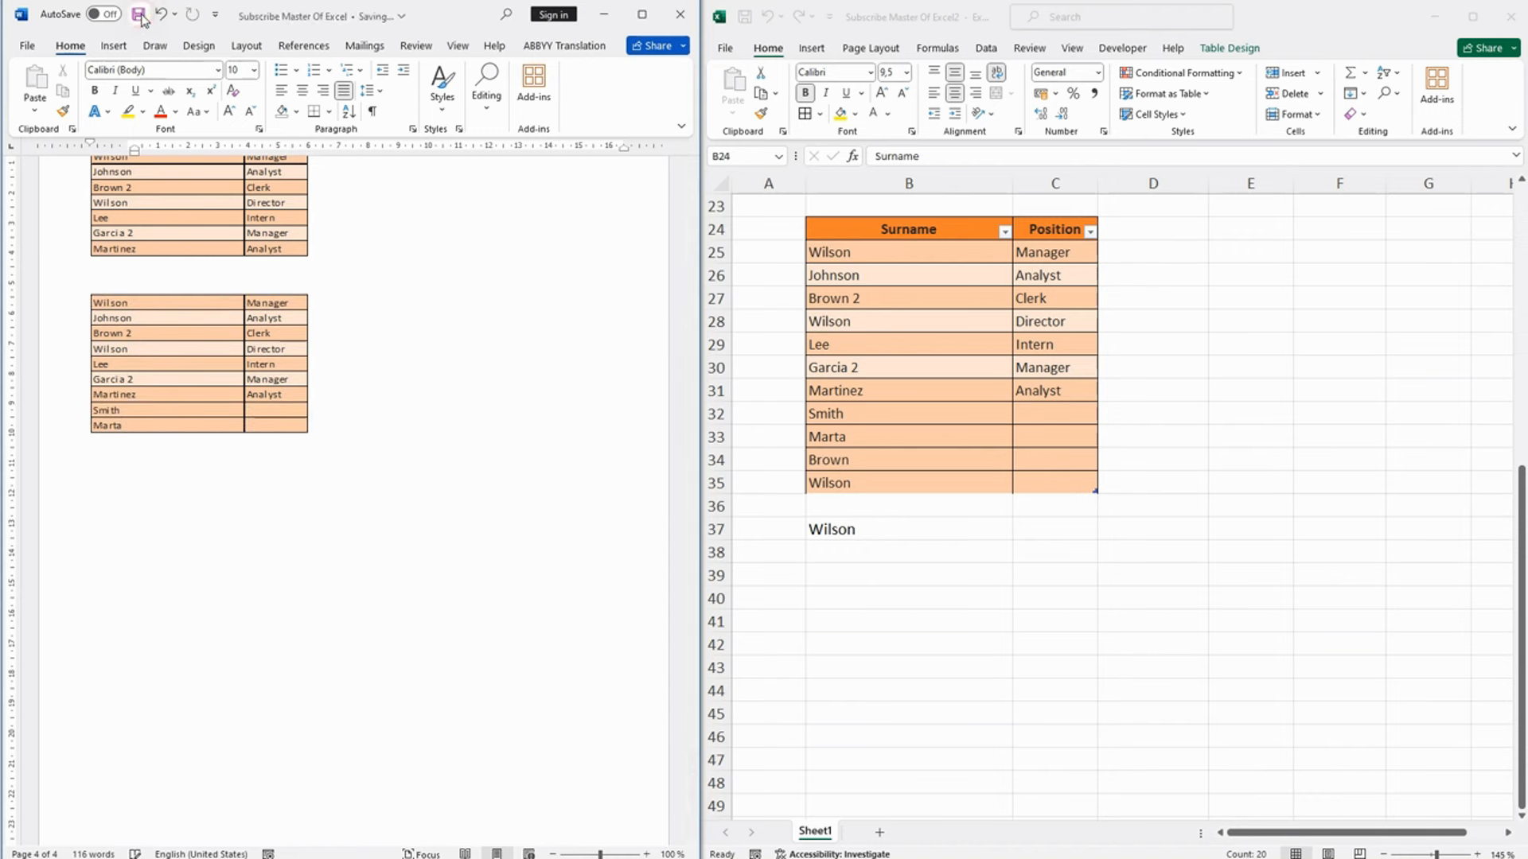
Step: Delete worksheet row 37, which holds the stray formula below the Excel table
left_click(716, 529)
left_click(1289, 93)
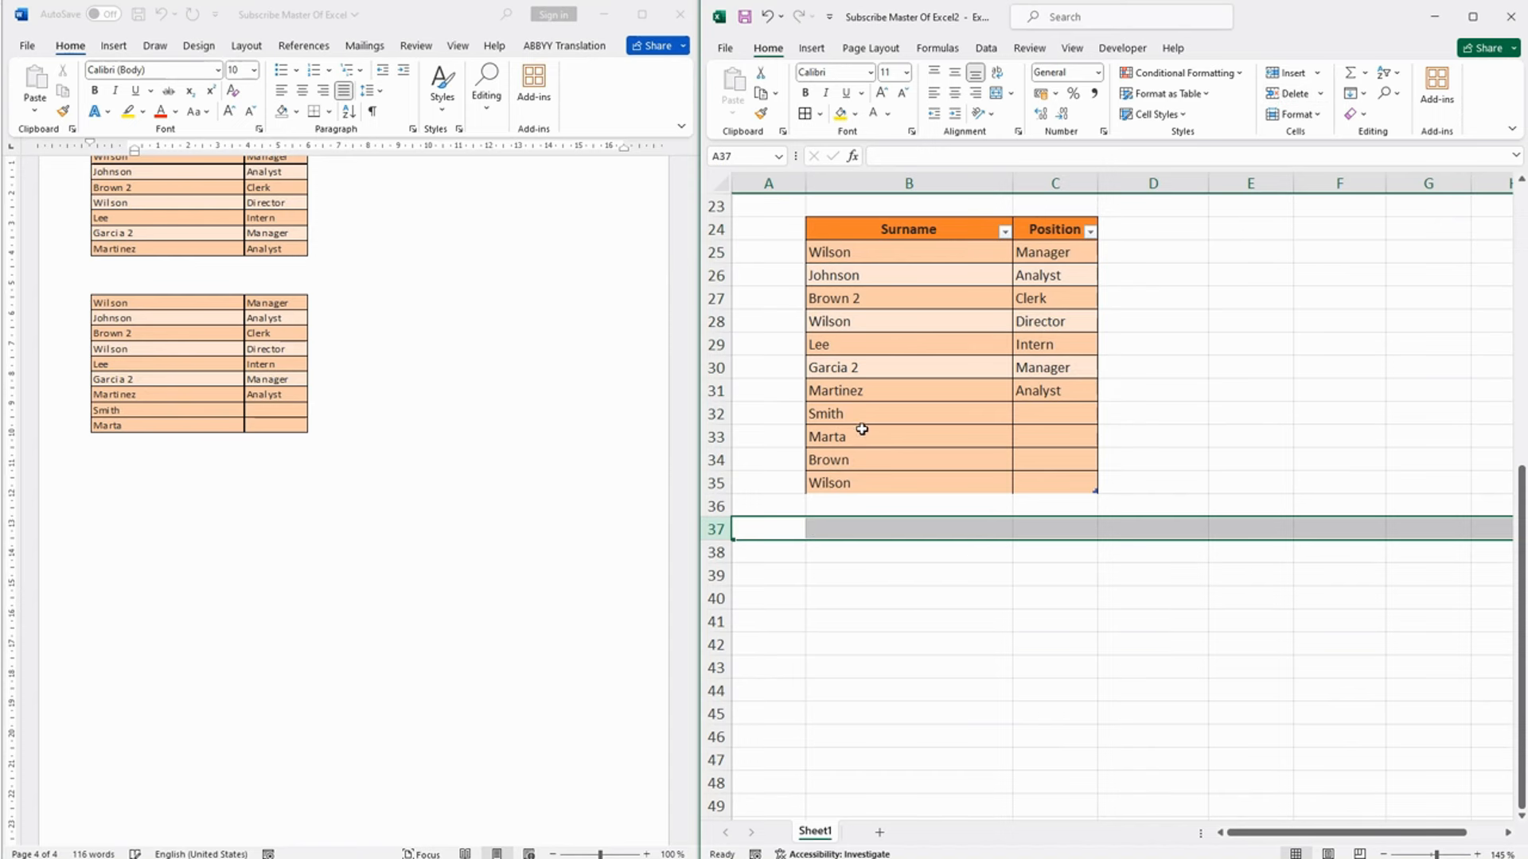
left_click(847, 393)
left_click(1018, 409)
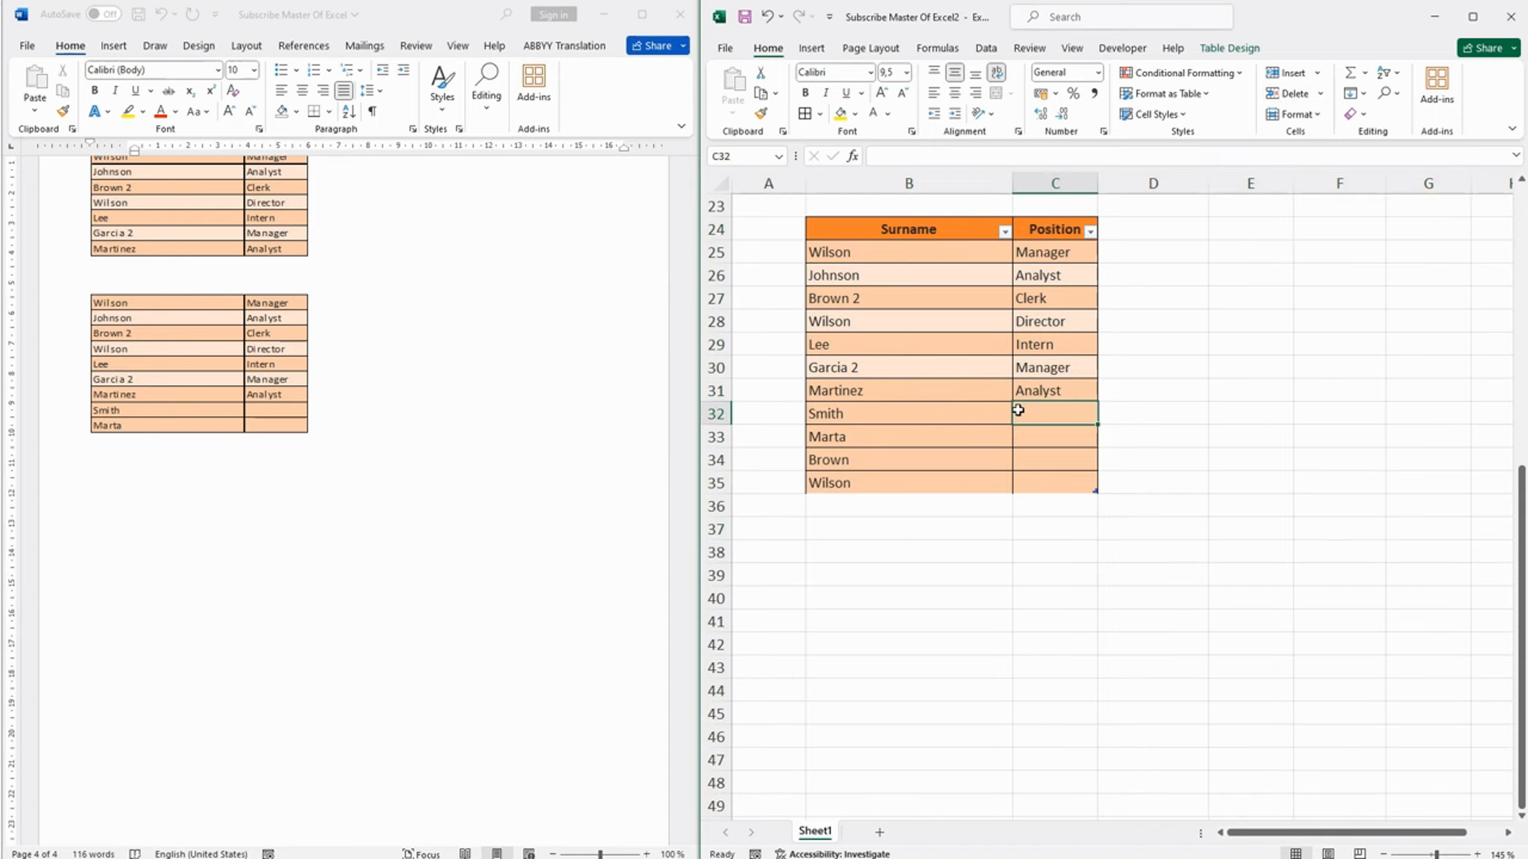
Step: Update the link of the second linked table in the Word document
left_click(211, 398)
left_click(212, 348)
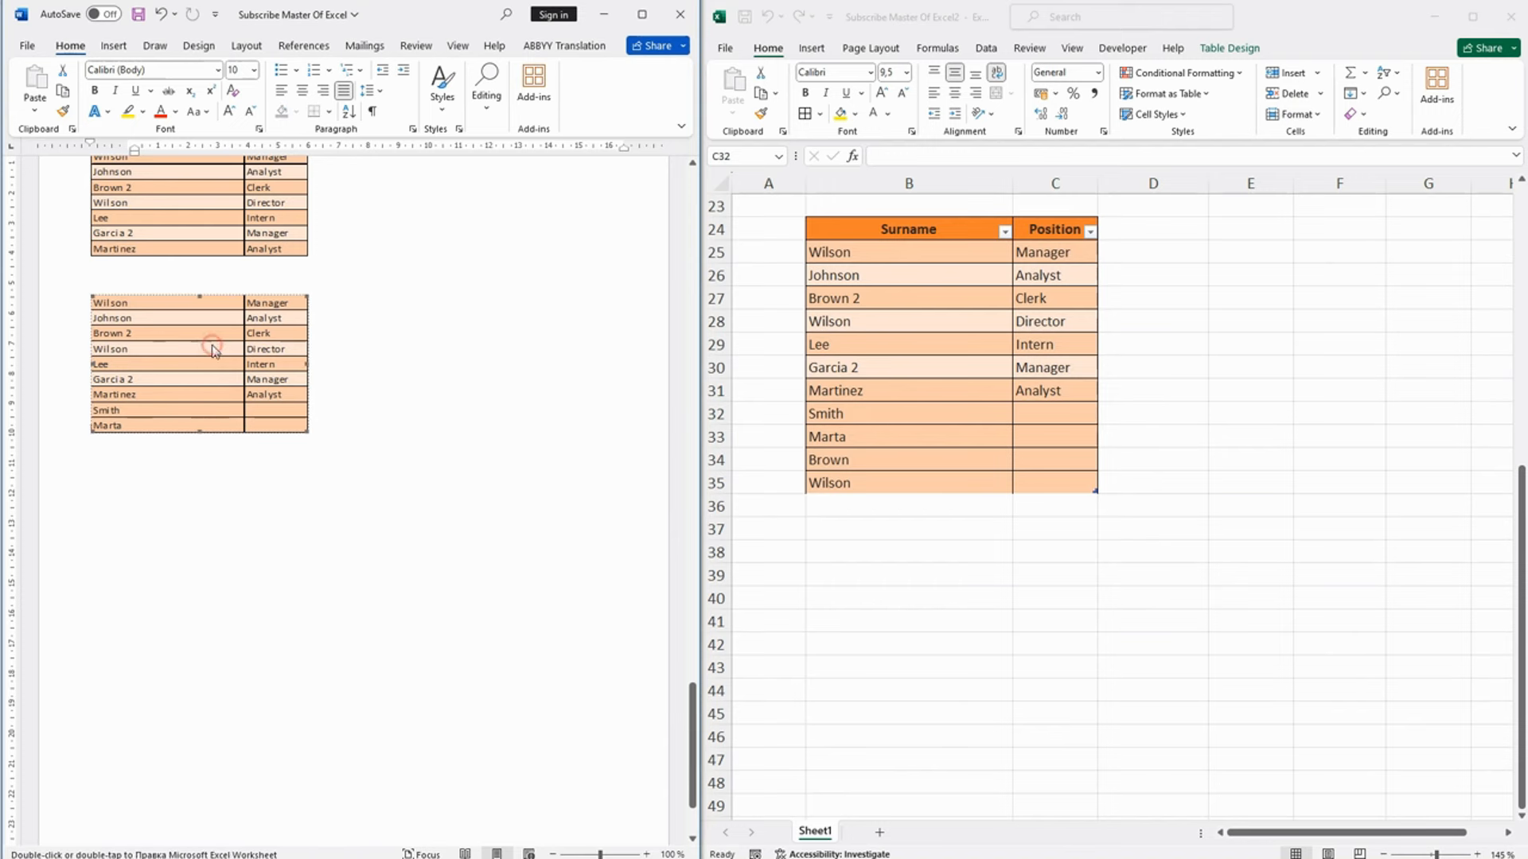
right_click(214, 348)
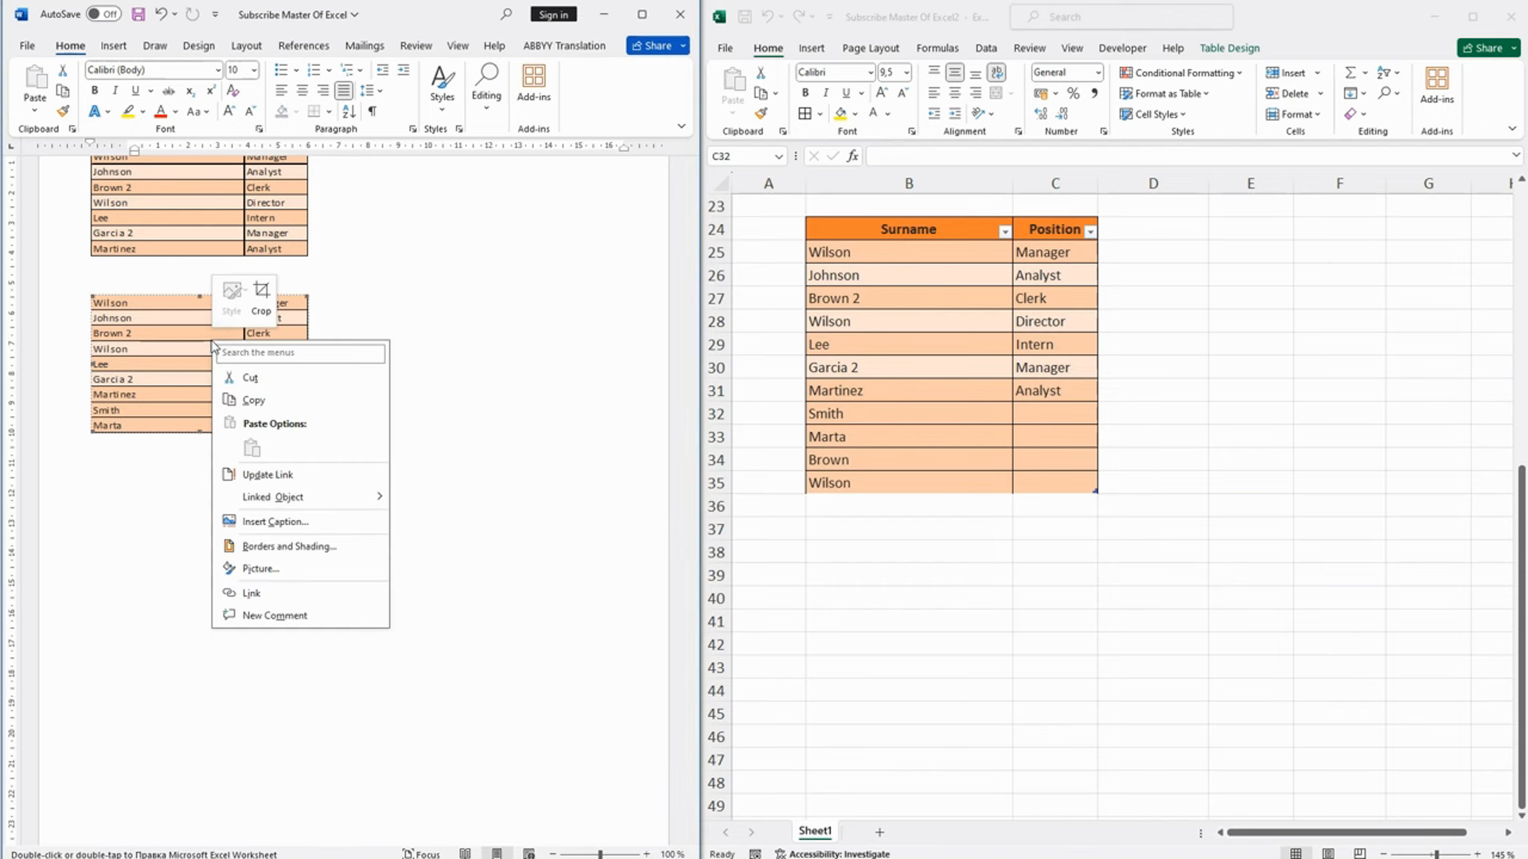
left_click(250, 475)
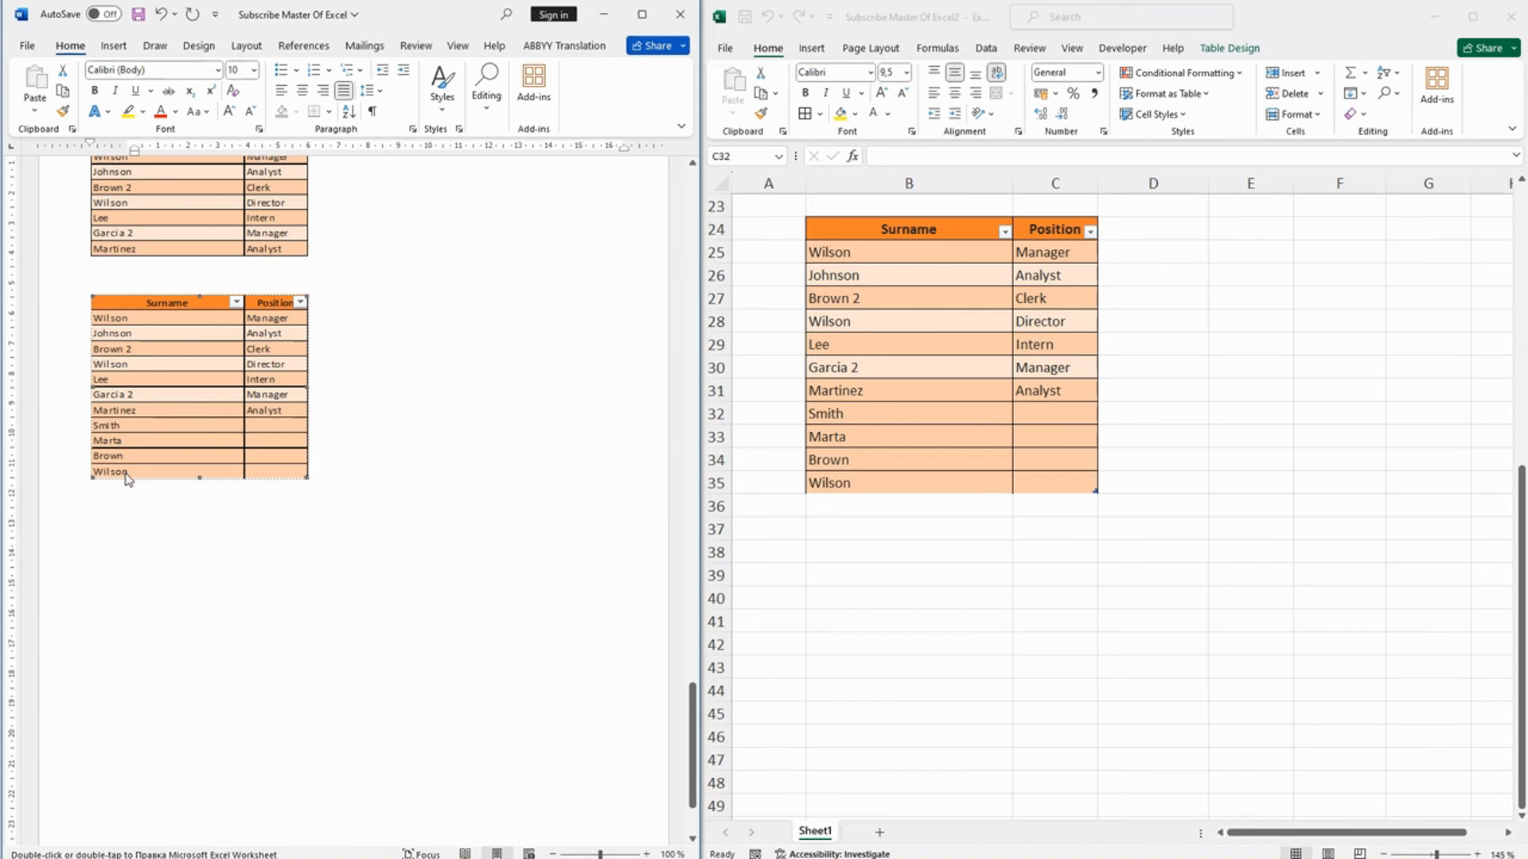
Step: Add one more surname entry in cell B36, directly below the Excel table's last row
left_click(844, 506)
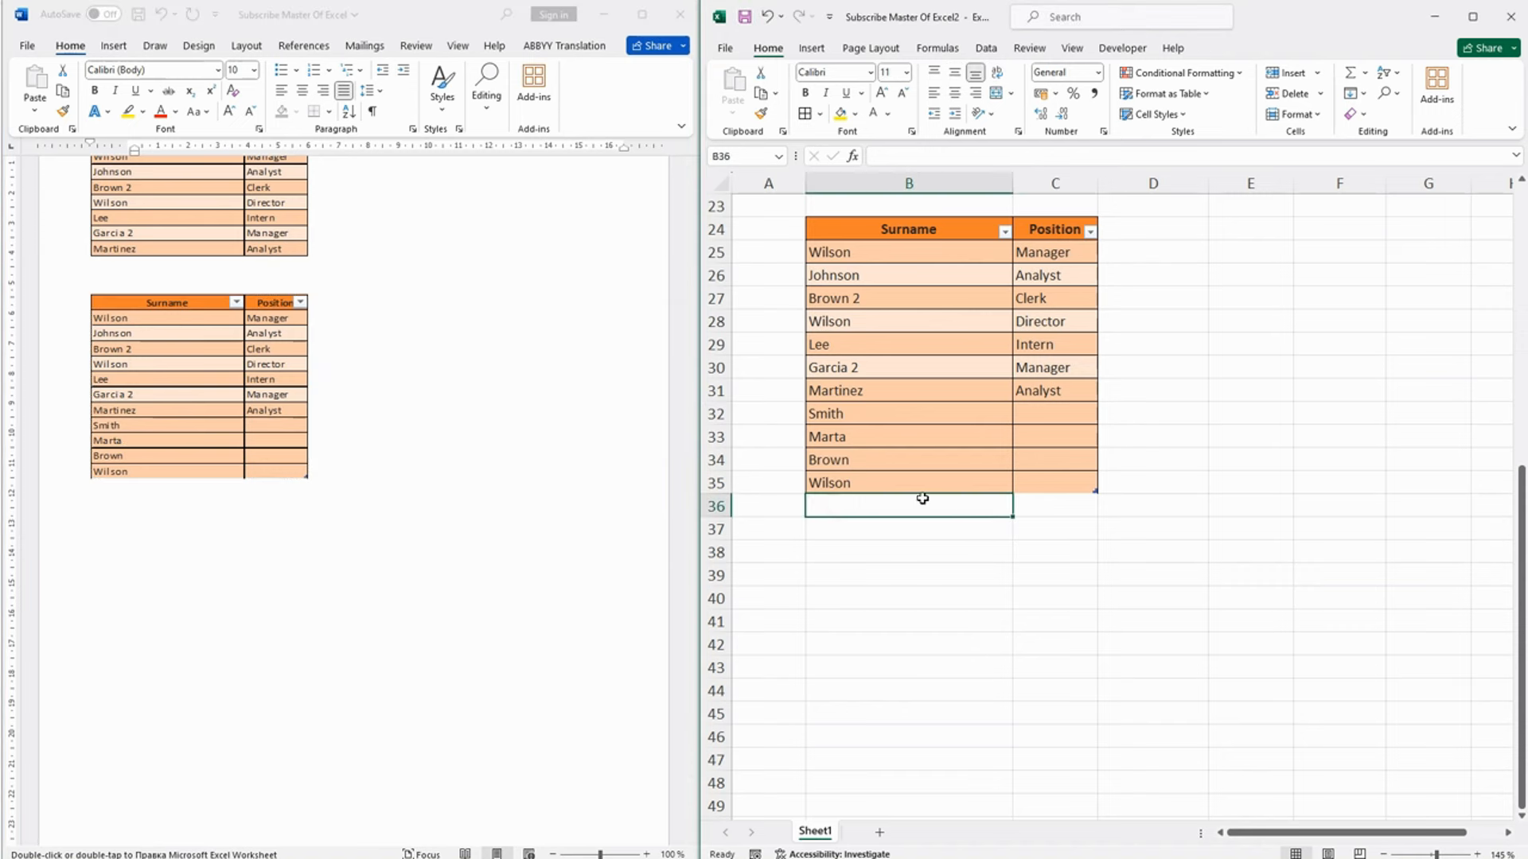
type("Garcia")
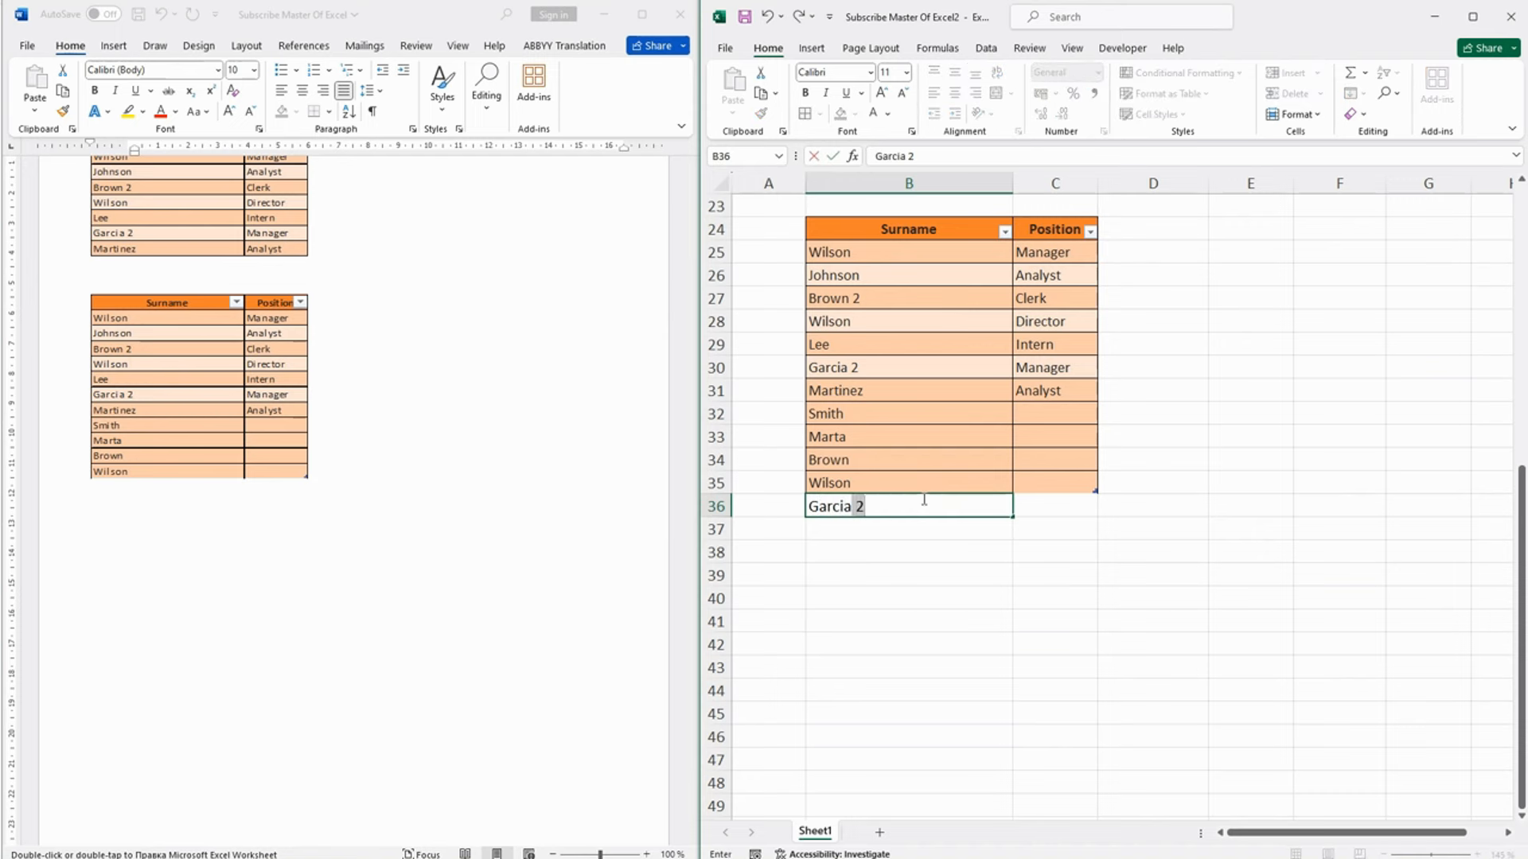
type(" 3")
key("Return")
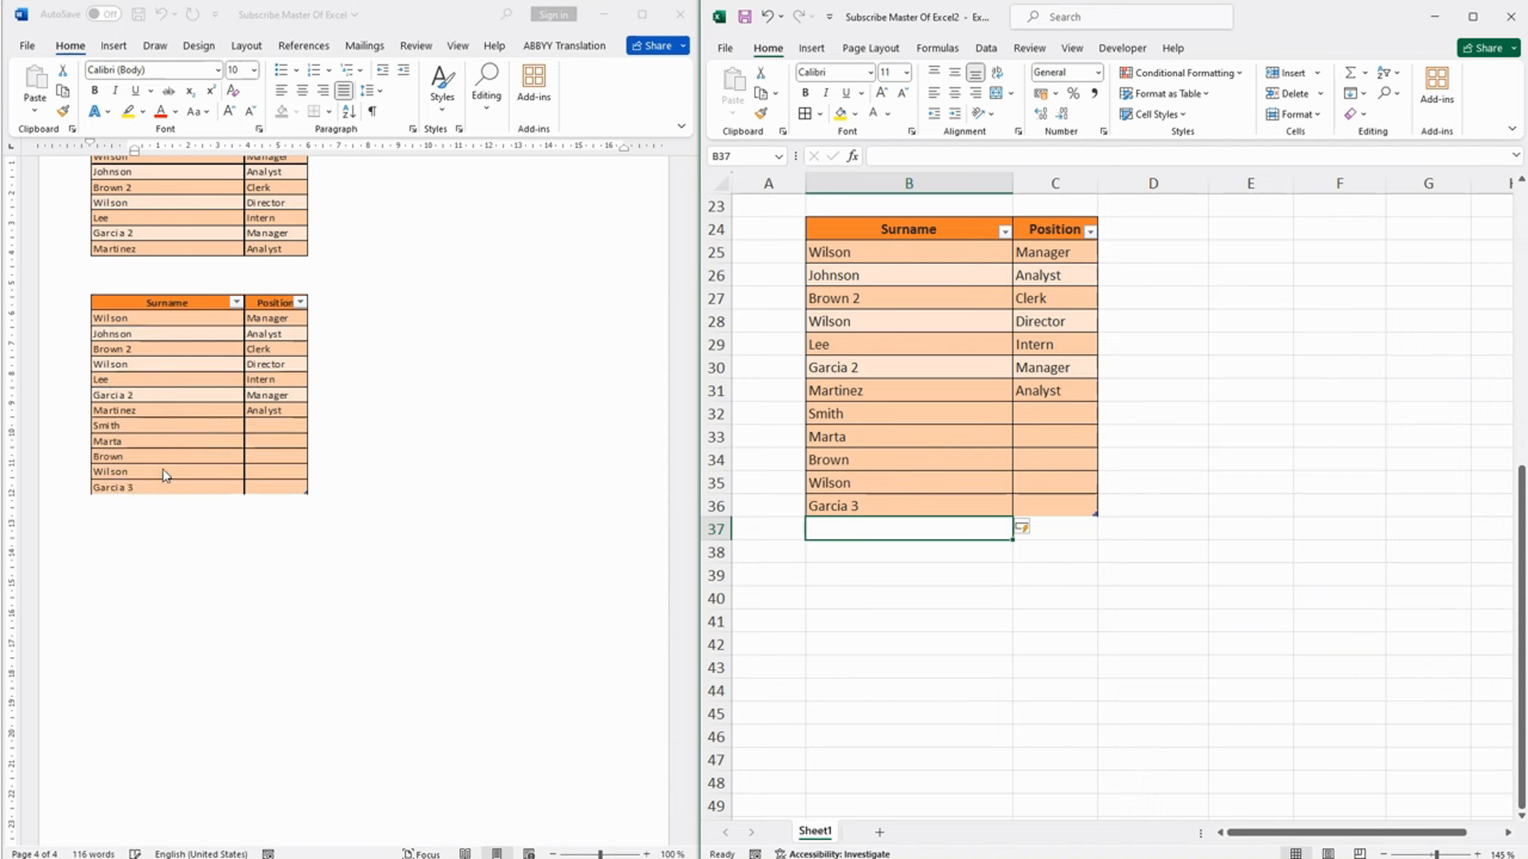